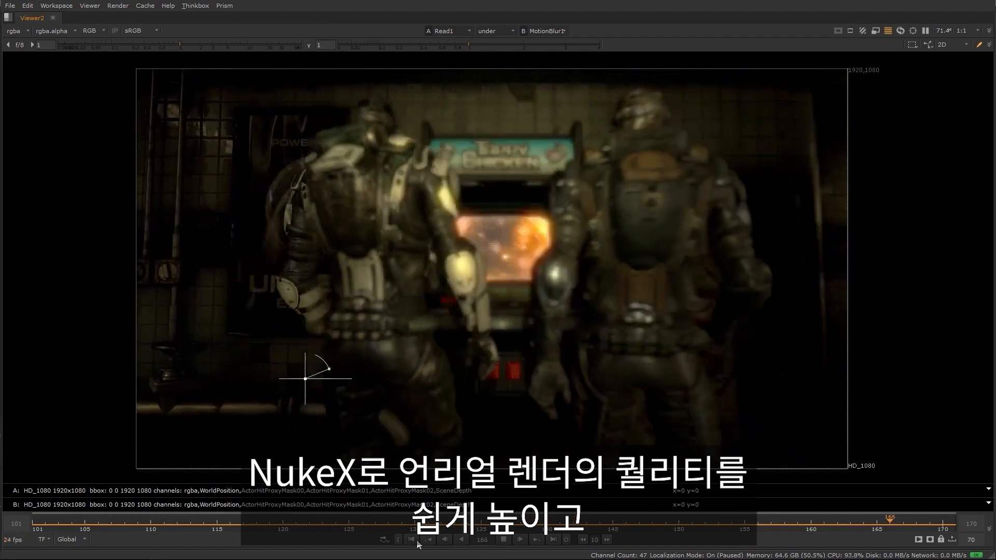
left_click(503, 540)
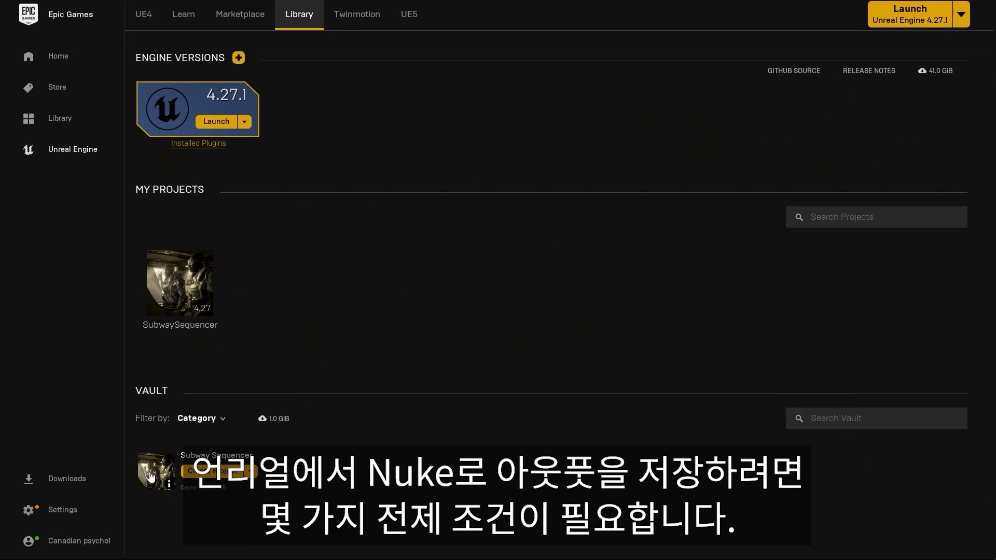
- Open the SubwaySequencer project from the Epic Games Launcher library
double_click(181, 298)
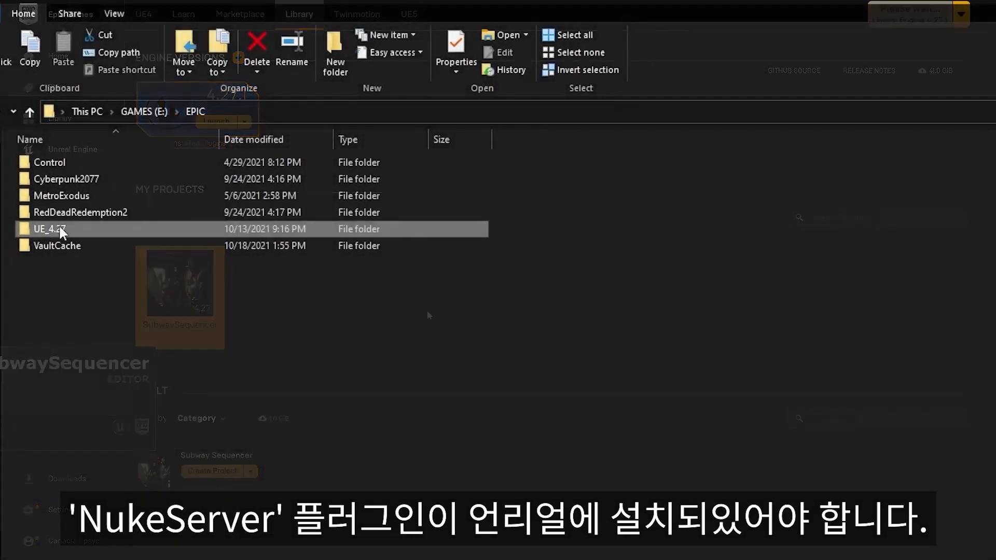
- Browse to the Foundry folder in the UE_4.27 Engine Plugins directory and locate the NukeServer plugin there
double_click(50, 229)
double_click(55, 179)
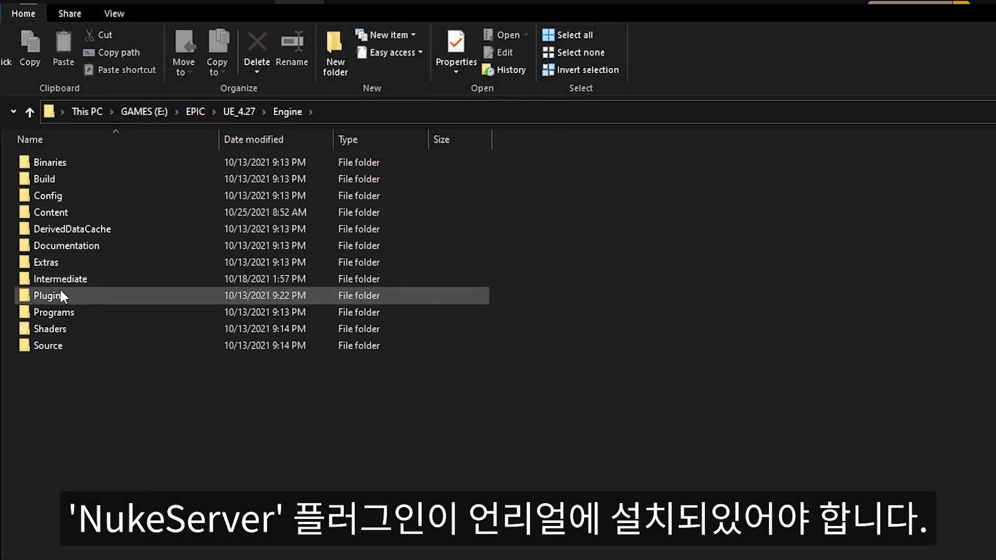
double_click(60, 294)
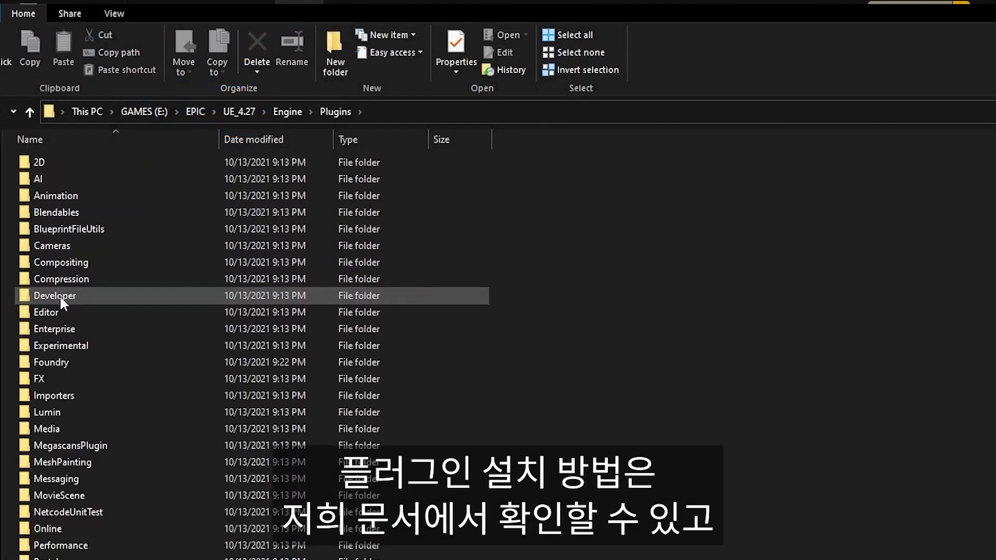
double_click(55, 363)
left_click(66, 163)
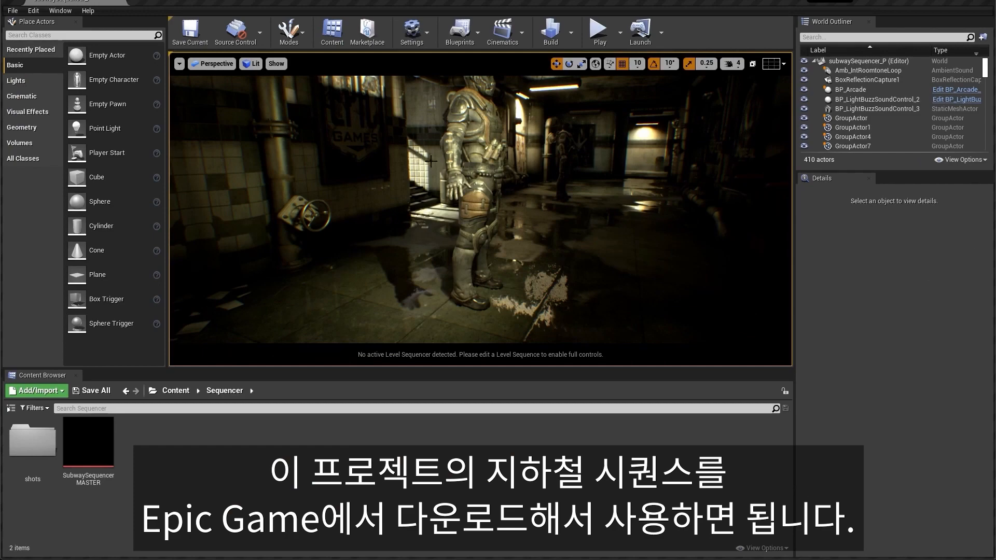
- Launch SubwaySequencer from My Projects in the Epic Games Launcher
right_click_drag(480, 209, 479, 164)
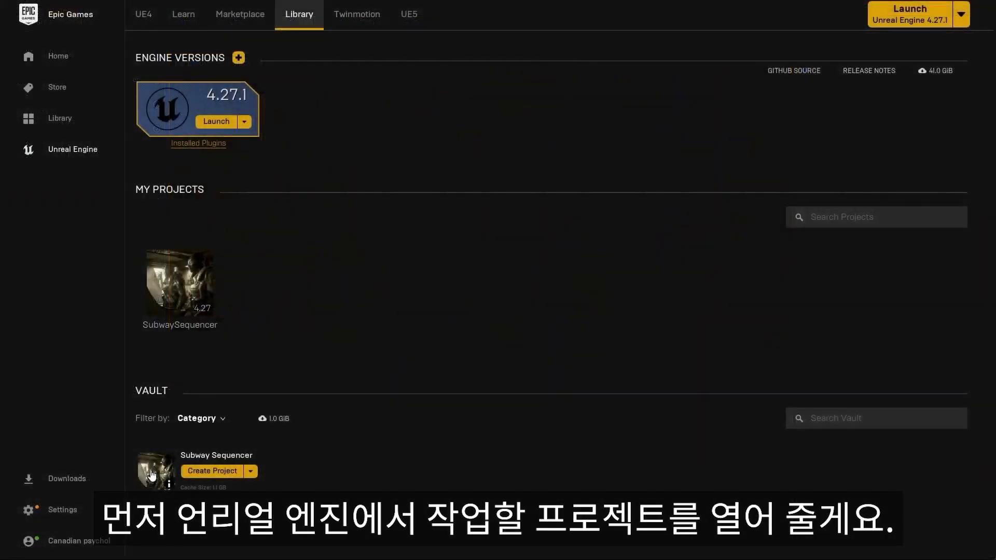
left_click(180, 295)
double_click(180, 294)
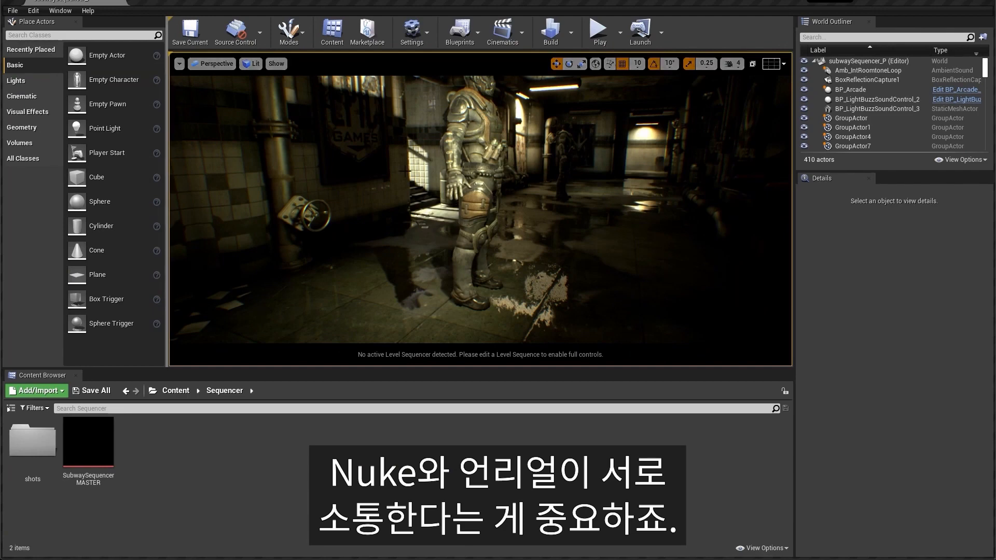
- Open the Nuke Server window in the Unreal Editor and start the server
middle_click_drag(405, 171, 420, 132)
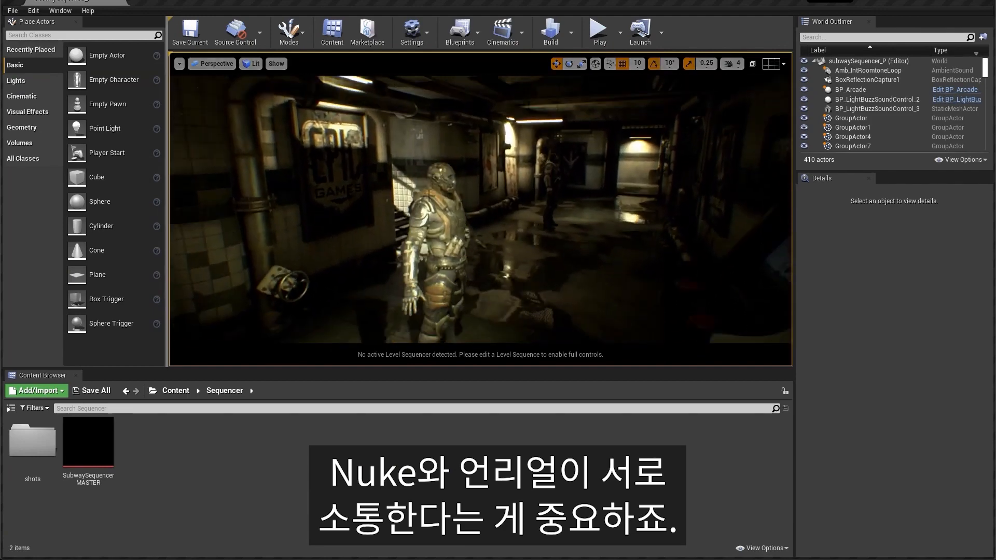
left_click(46, 11)
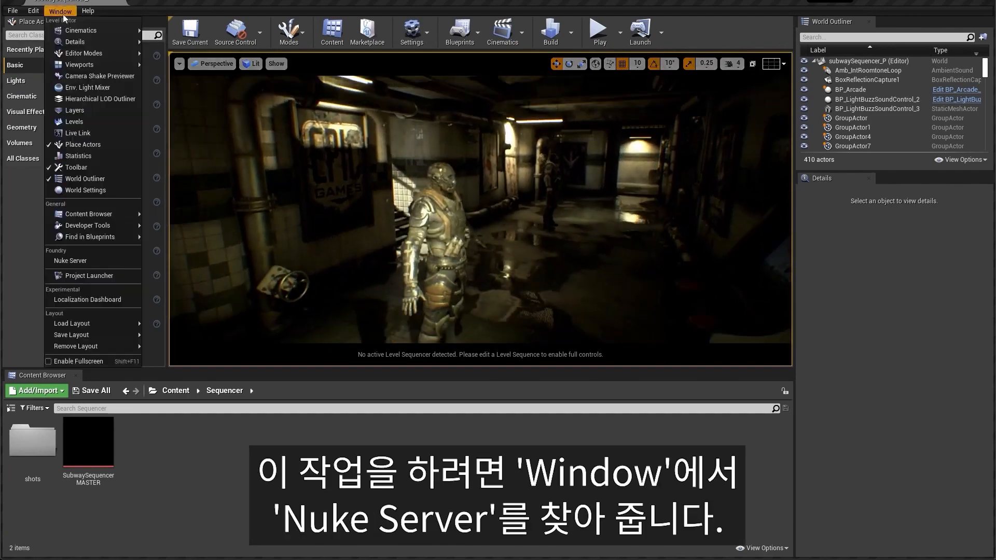
left_click(82, 266)
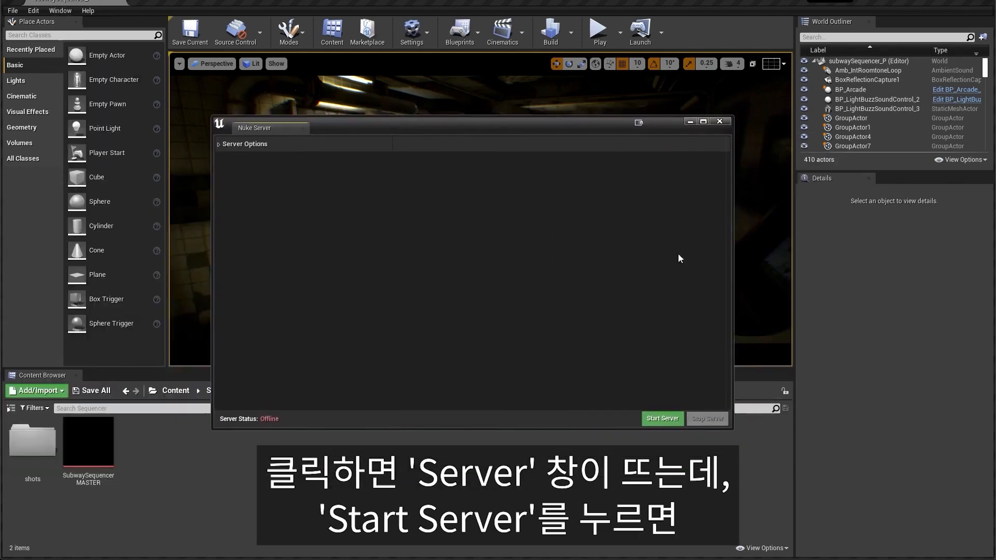
left_click(664, 420)
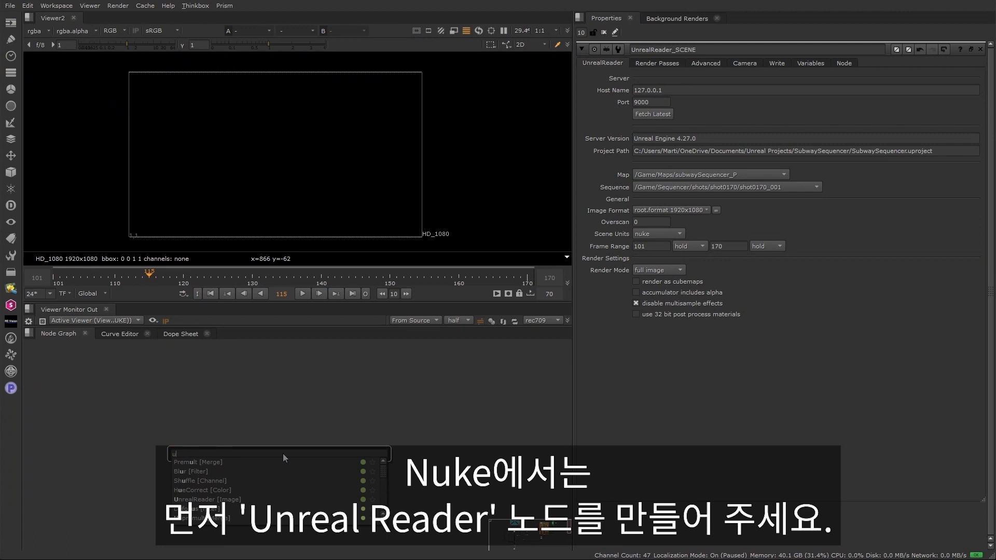
- Switch to Nuke and add an UnrealReader node to the node graph
type("nrealReader [Image")
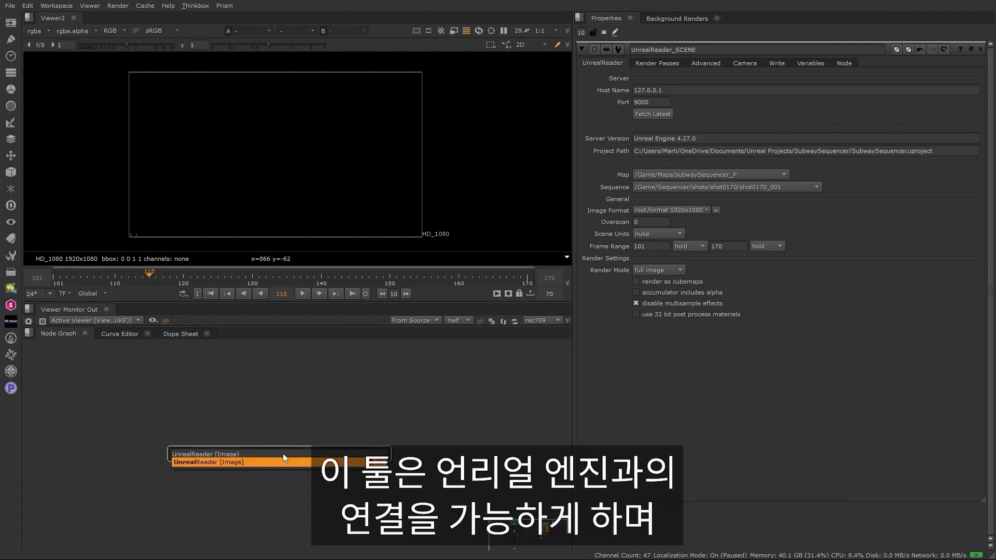
key("Return")
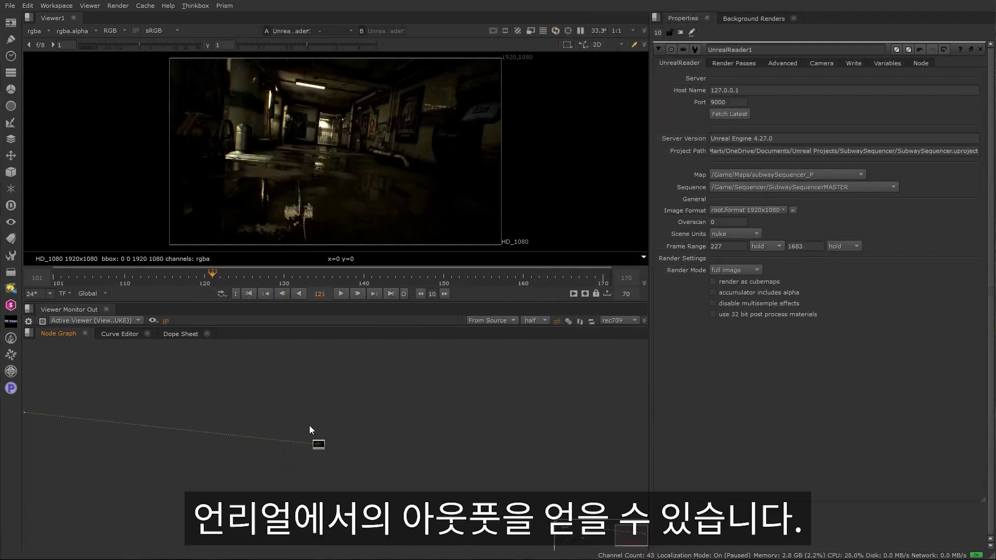
scroll(311, 429, "up", 5)
scroll(307, 475, "up", 4)
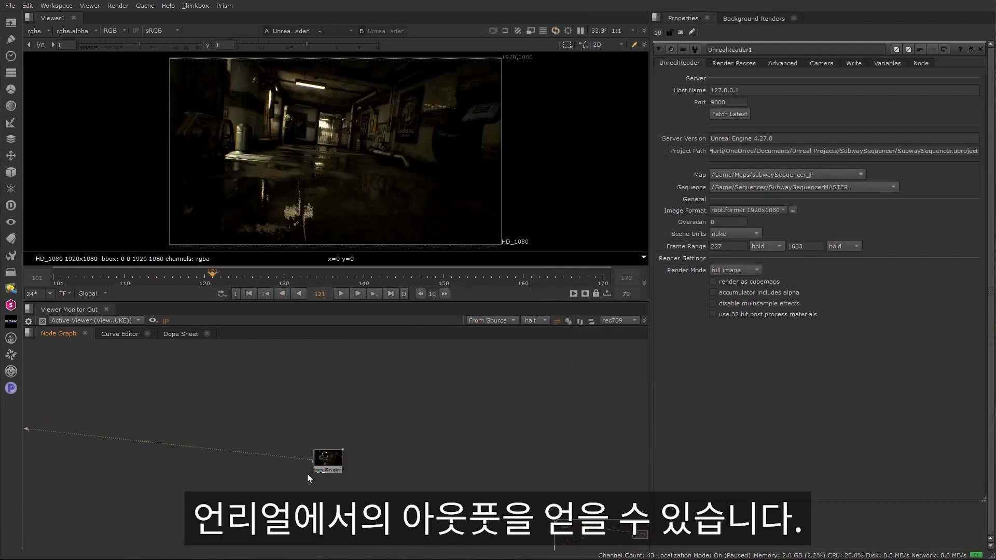
scroll(352, 456, "up", 4)
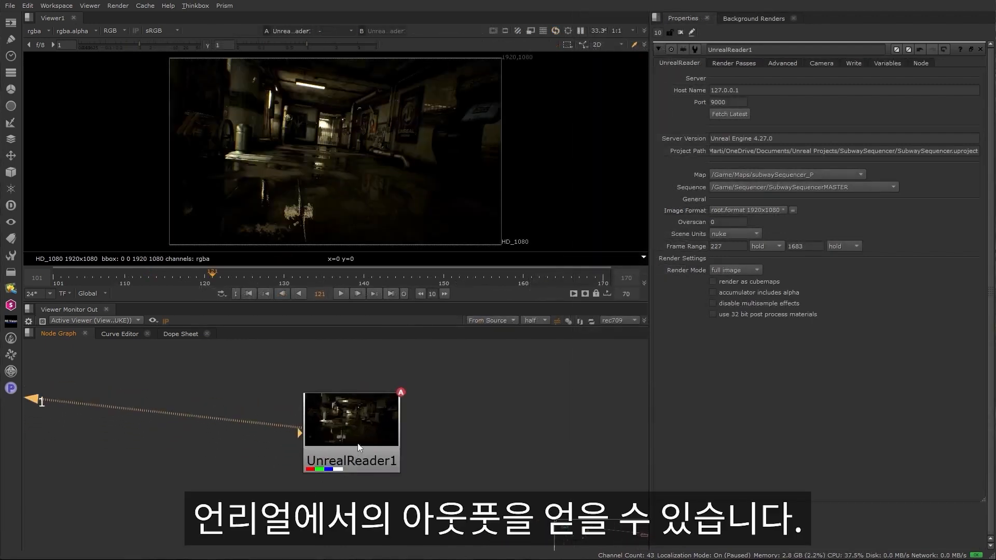
middle_click_drag(354, 446, 352, 452)
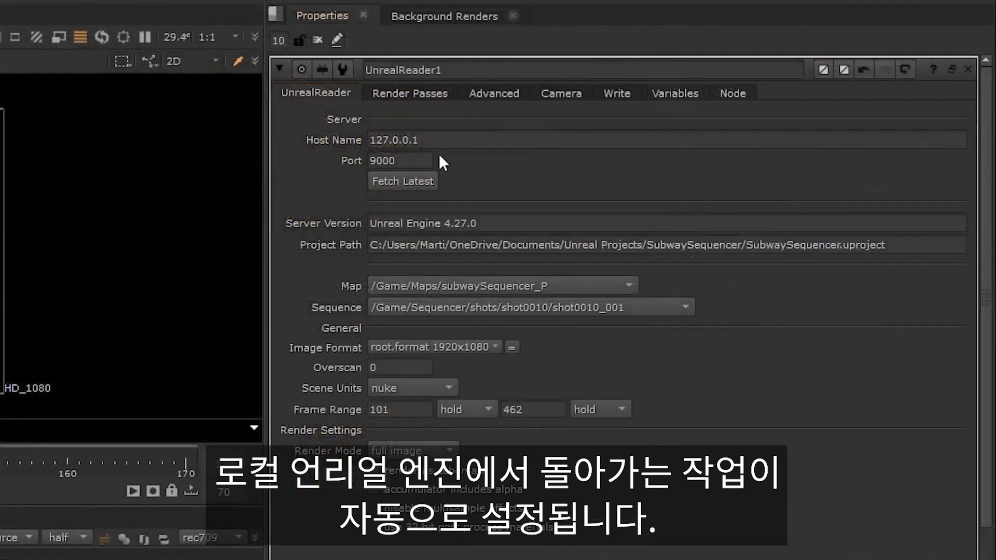
- Set the UnrealReader's map to /Game/Maps/subwaySequencer_P and its sequence to /Game/Sequencer/shots/shot0170/shot0170_001
left_click(748, 90)
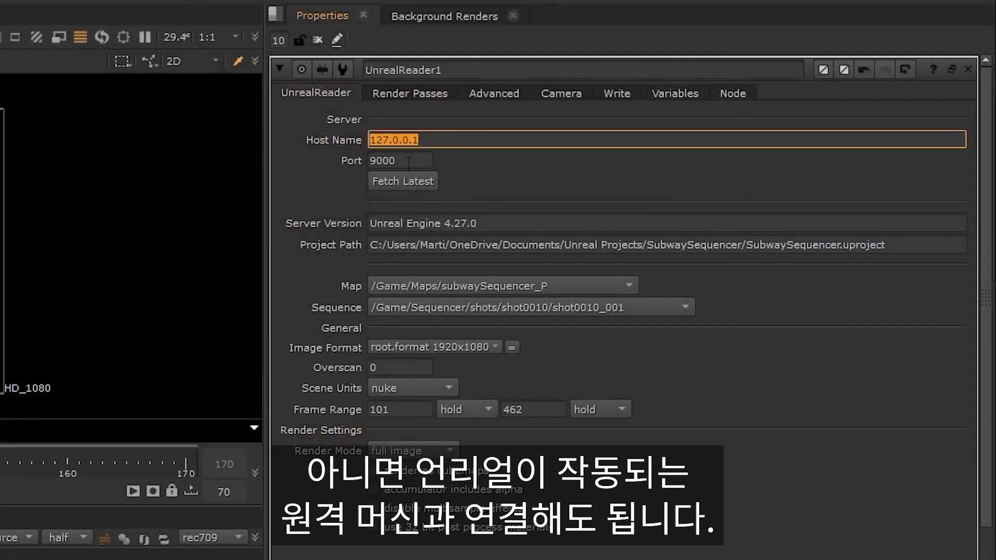
key("Tab")
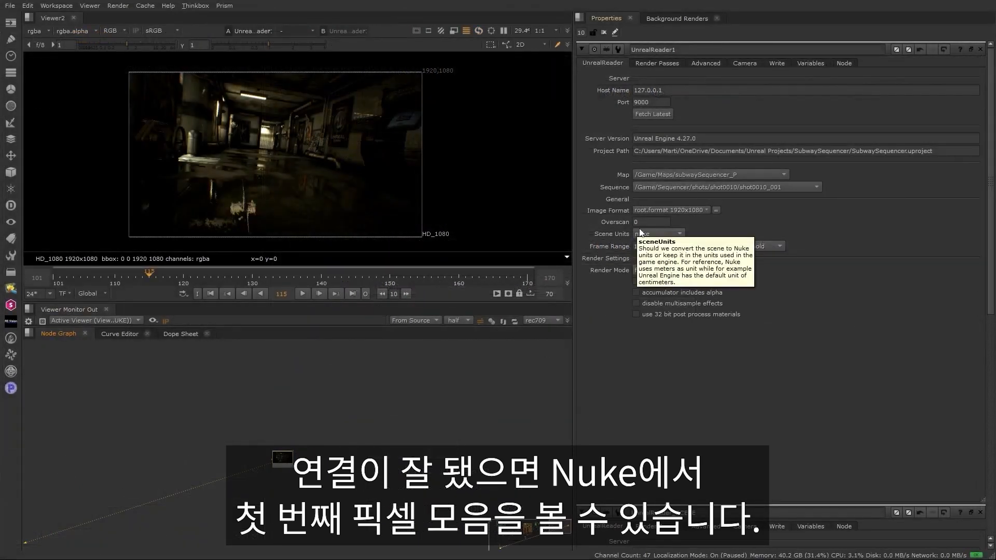
left_click(687, 175)
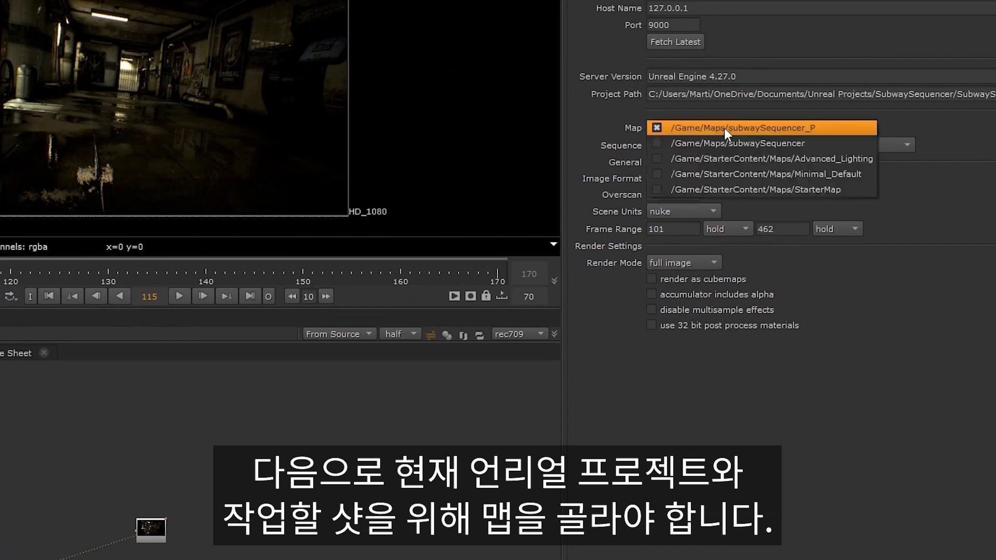
left_click(727, 128)
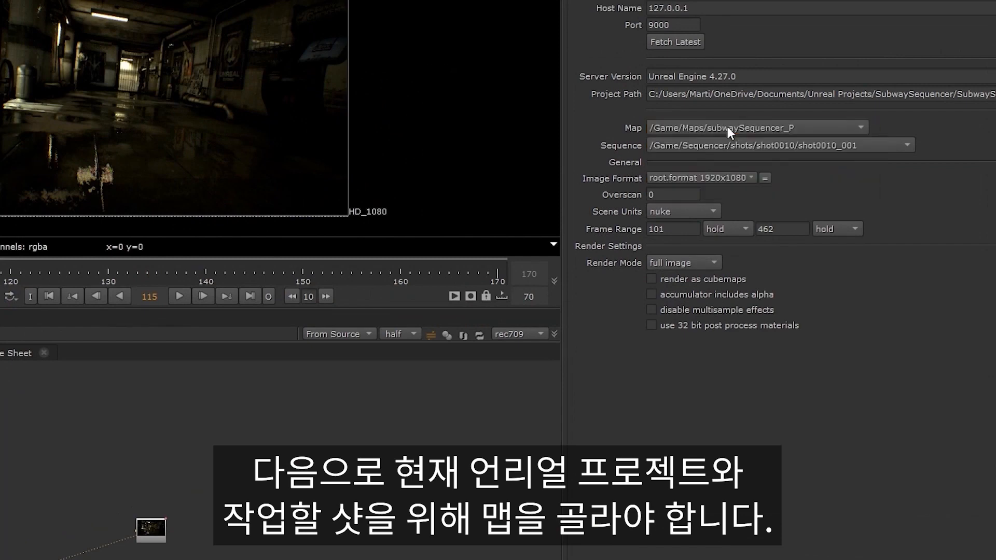
left_click(761, 145)
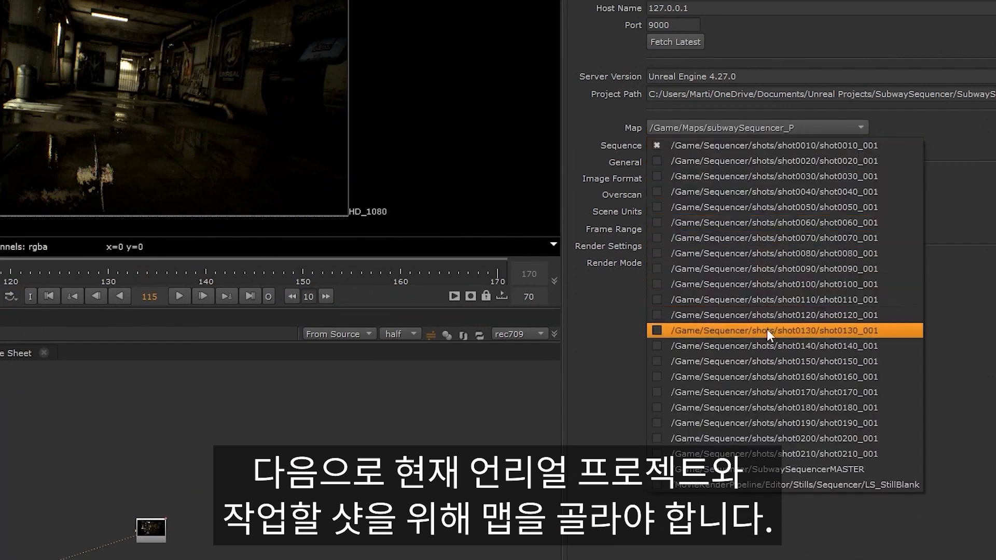
left_click(777, 391)
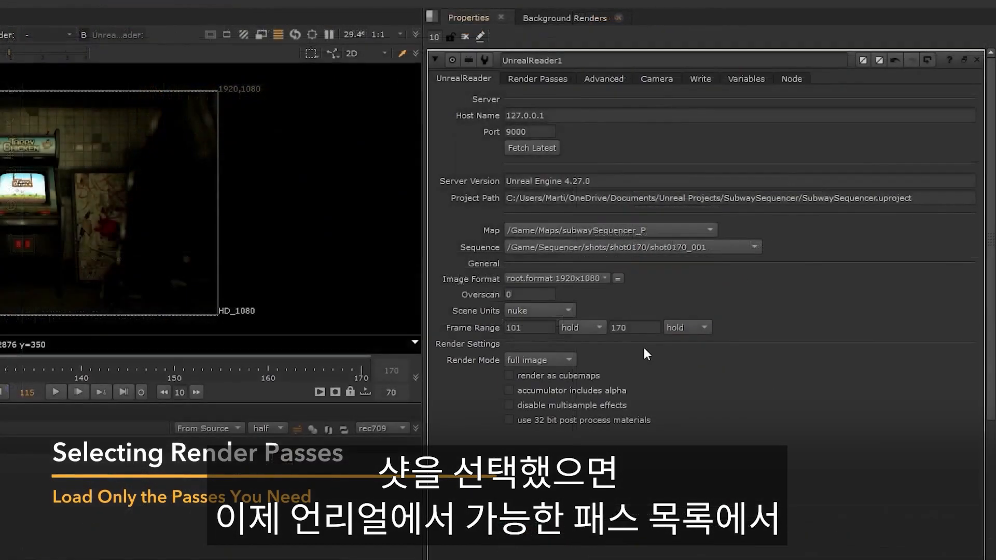
- Enable the WorldPosition, Cryptomatte and SceneDepth render passes on the UnrealReader and update the channel list
left_click(543, 79)
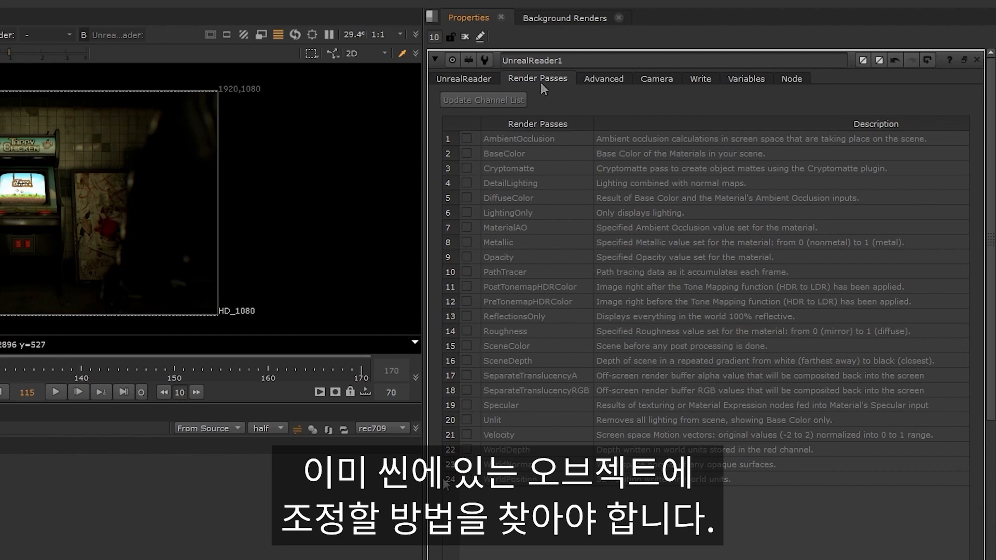
left_click(467, 480)
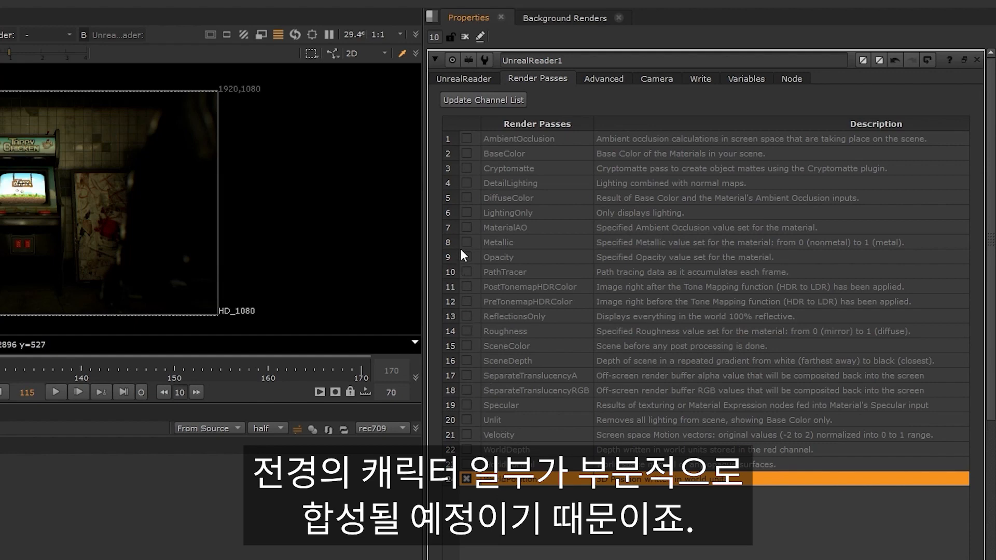
left_click(467, 169)
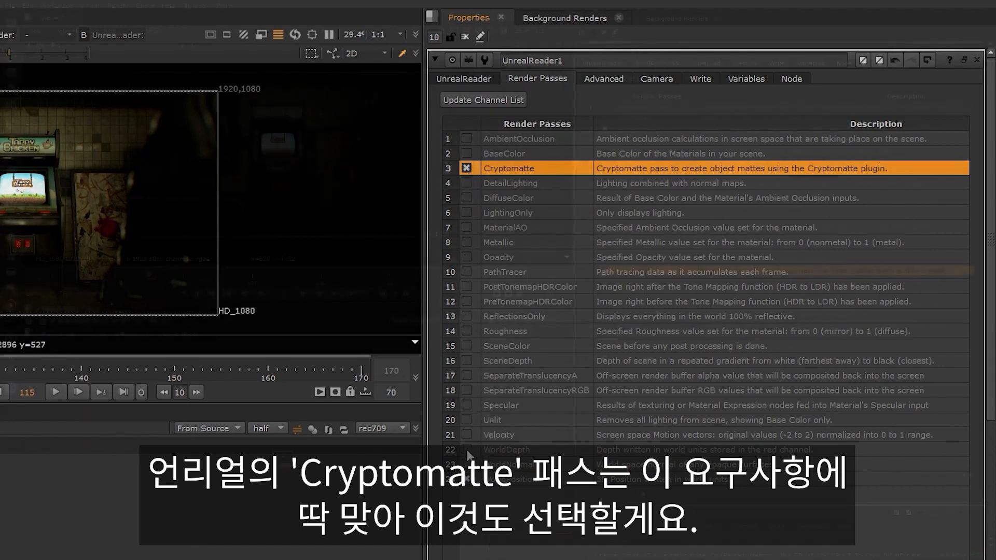
left_click(463, 78)
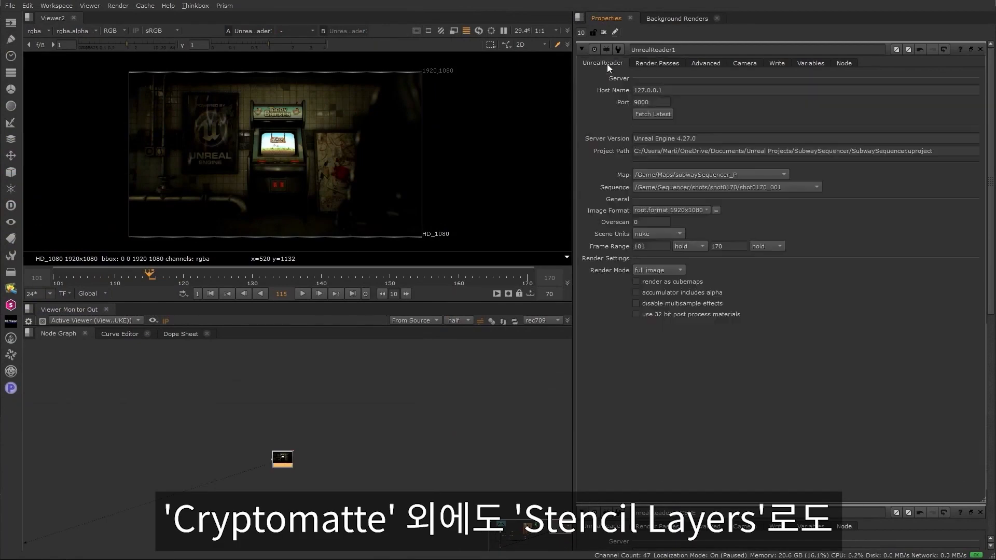
left_click(652, 271)
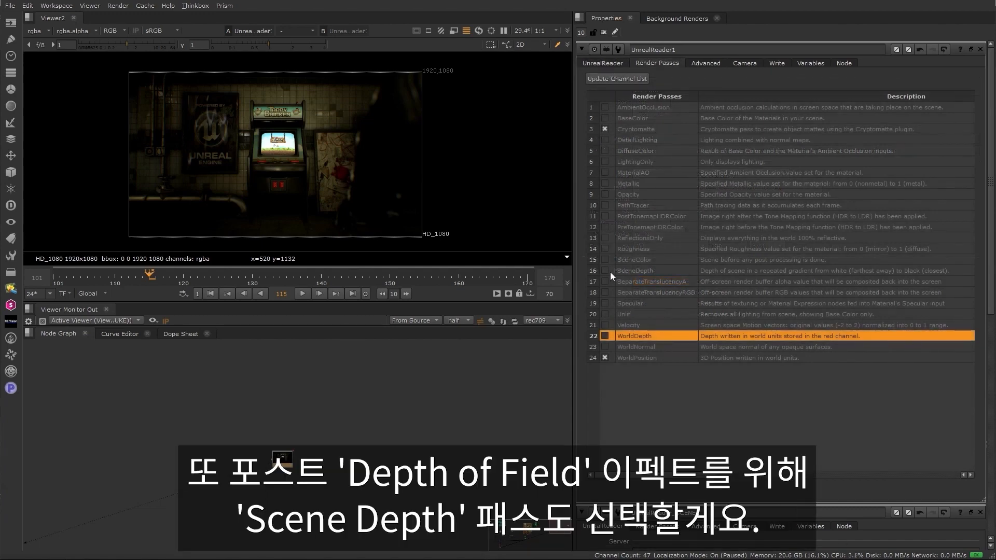
left_click(605, 271)
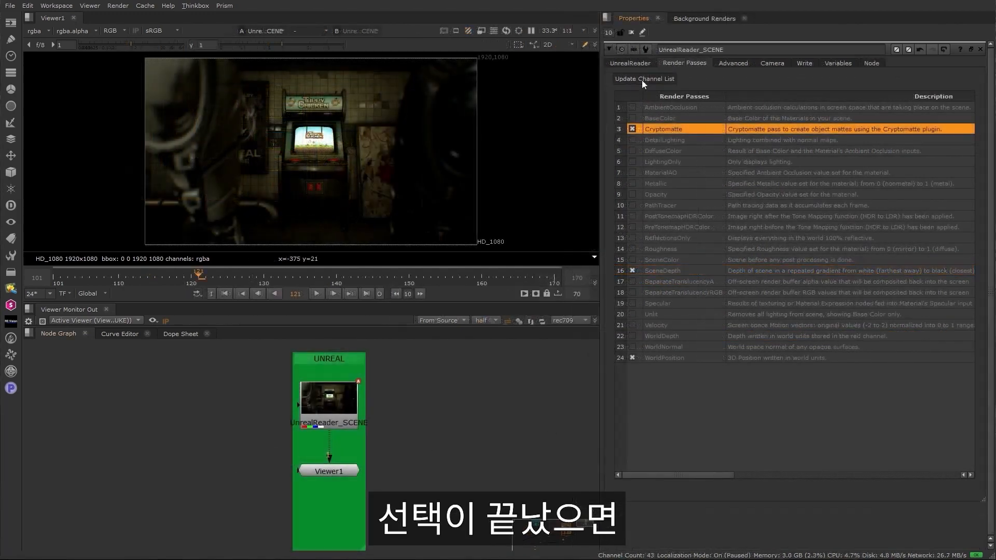
left_click(643, 80)
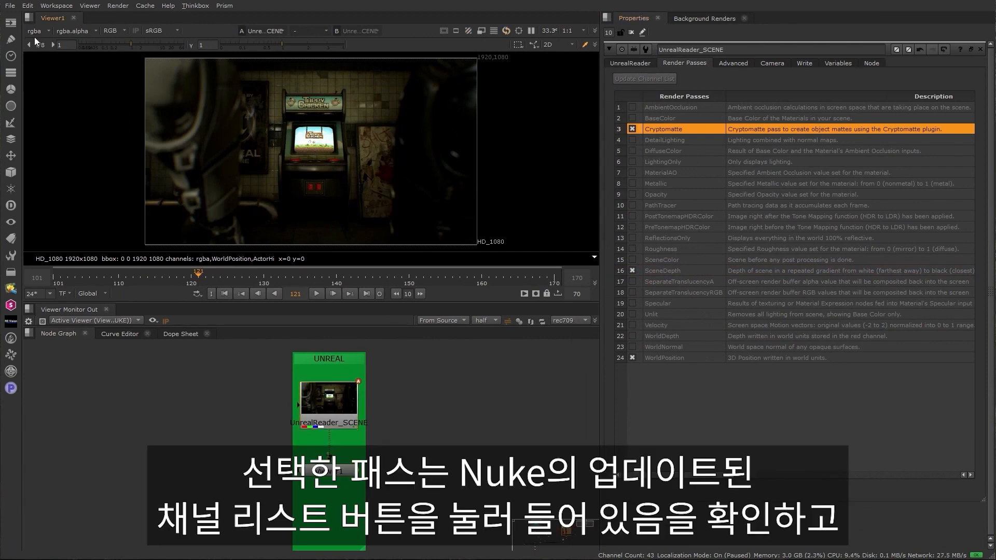
- View the WorldPosition and SceneDepth passes in the viewer
left_click(46, 31)
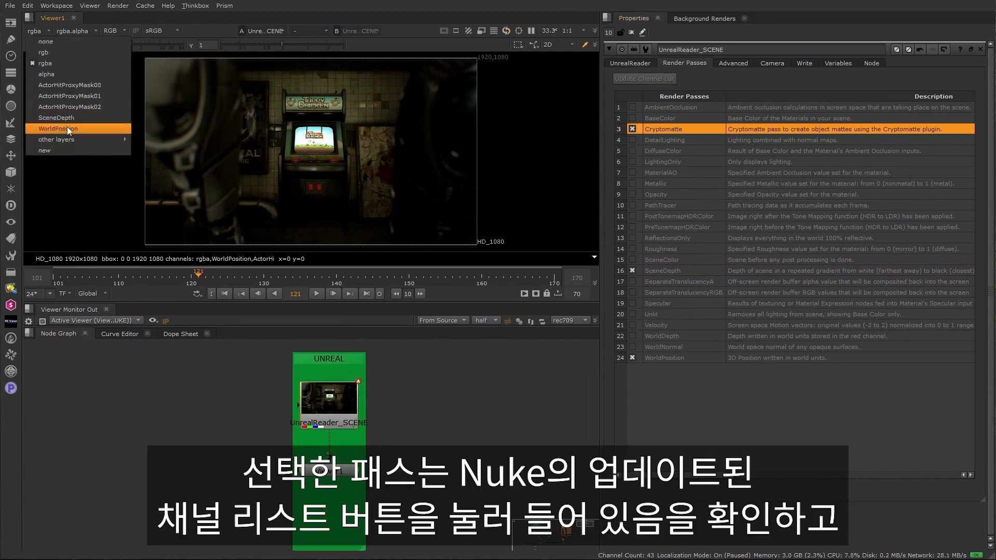
left_click(67, 127)
left_click(48, 30)
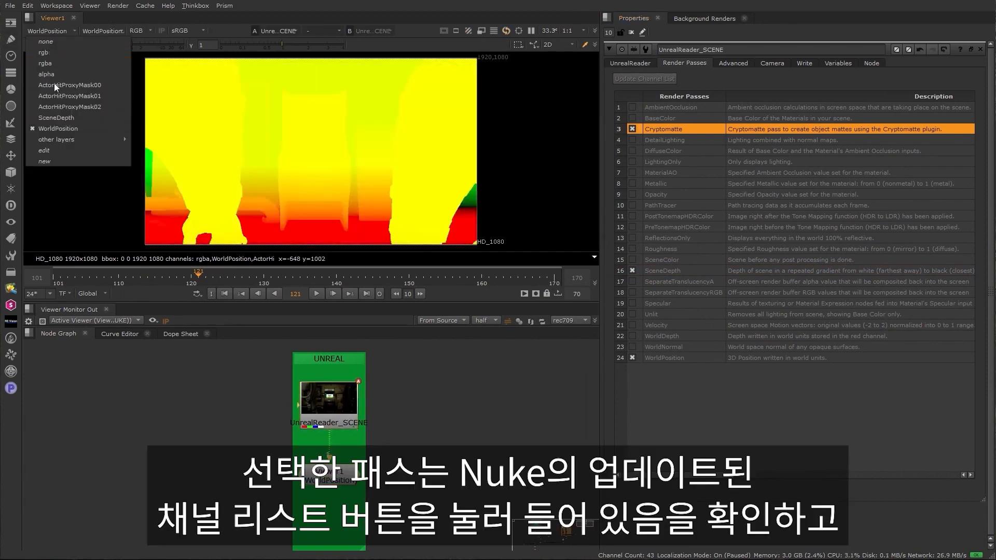
left_click(62, 117)
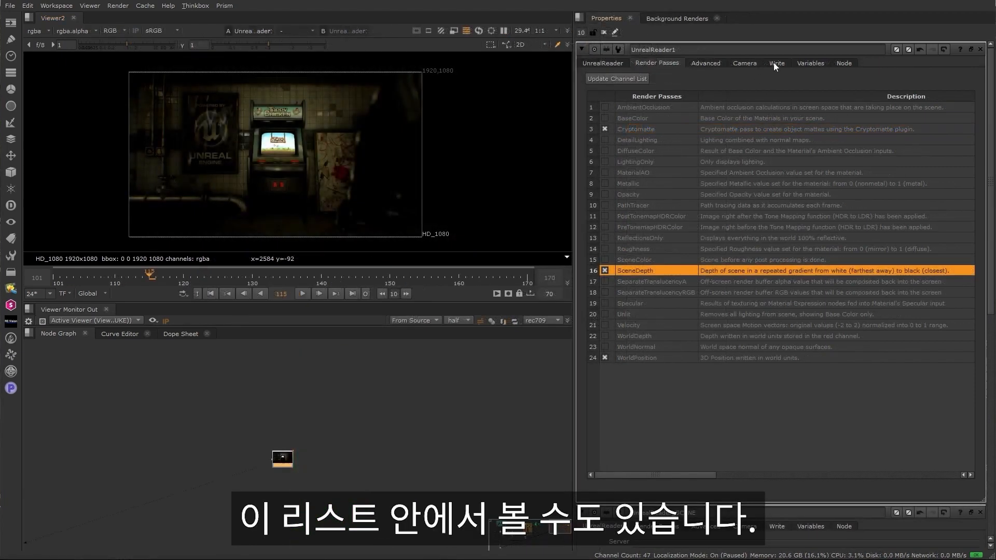
- Set the UnrealReader's EXR output file to UNREAL_OUT.####.exr in the UNREAL_OUT folder and enable reading from the file
left_click(775, 63)
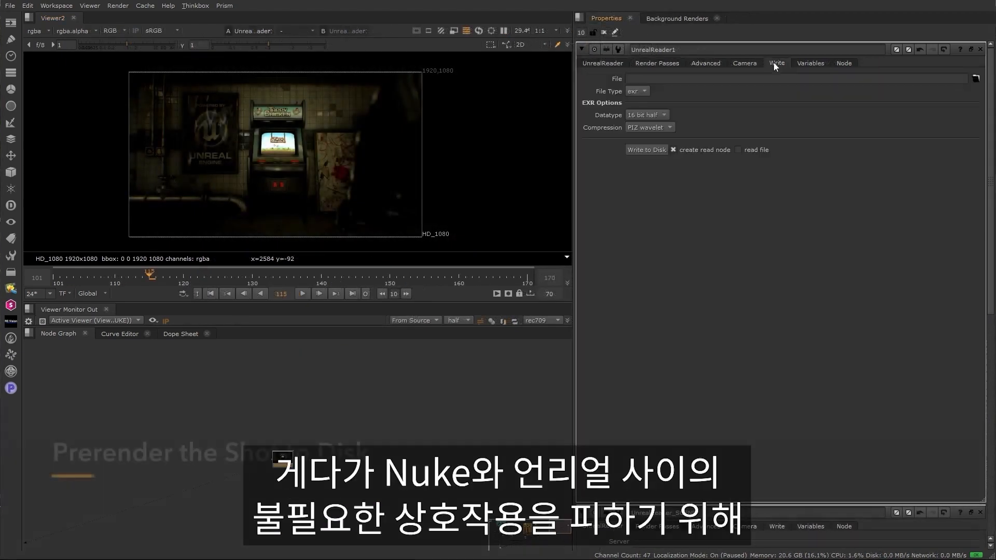
left_click(974, 79)
double_click(168, 113)
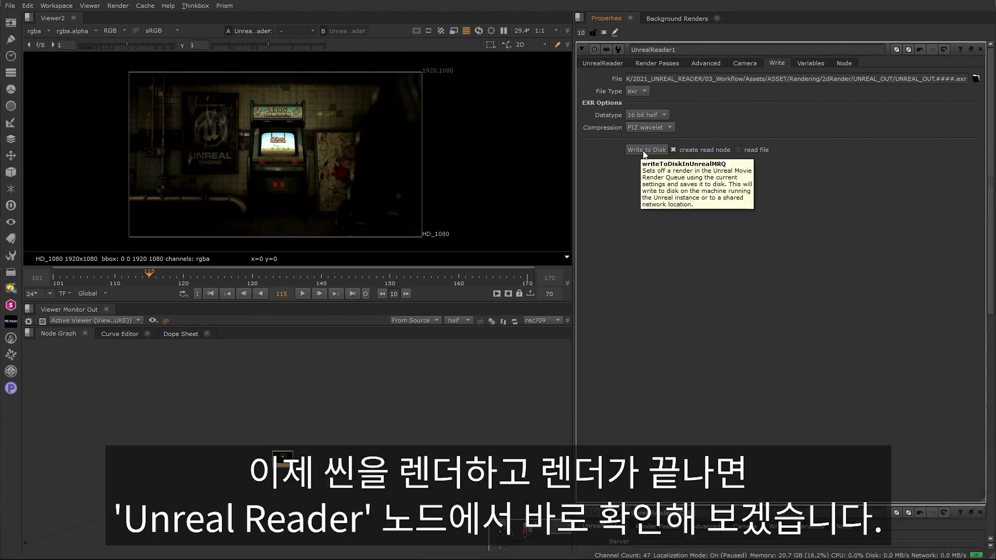
left_click(737, 149)
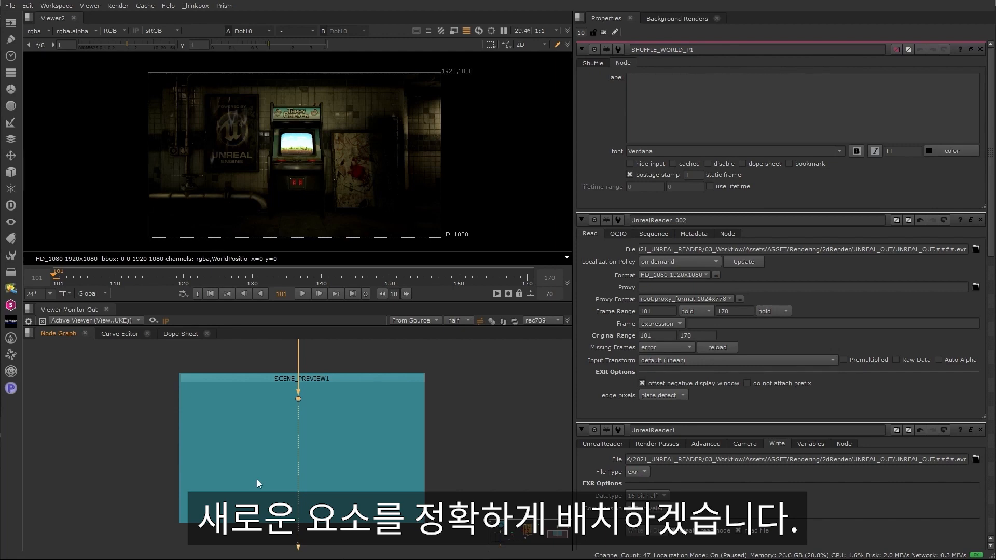
- Add a Shuffle node named pos in the SCENE_PREVIEW1 backdrop and set its input layer to WorldPosition
left_click(249, 473)
key("Tab")
type("shu")
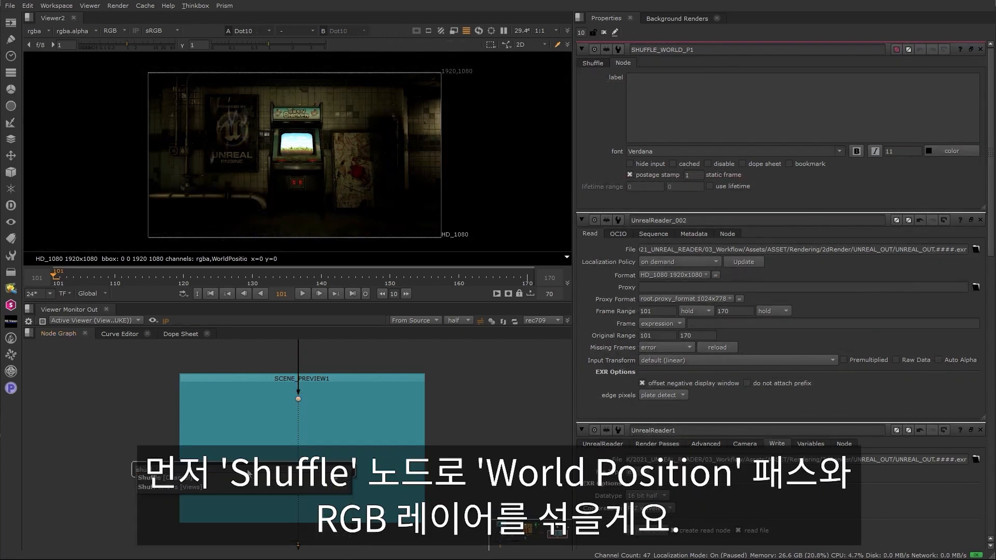
key("Return")
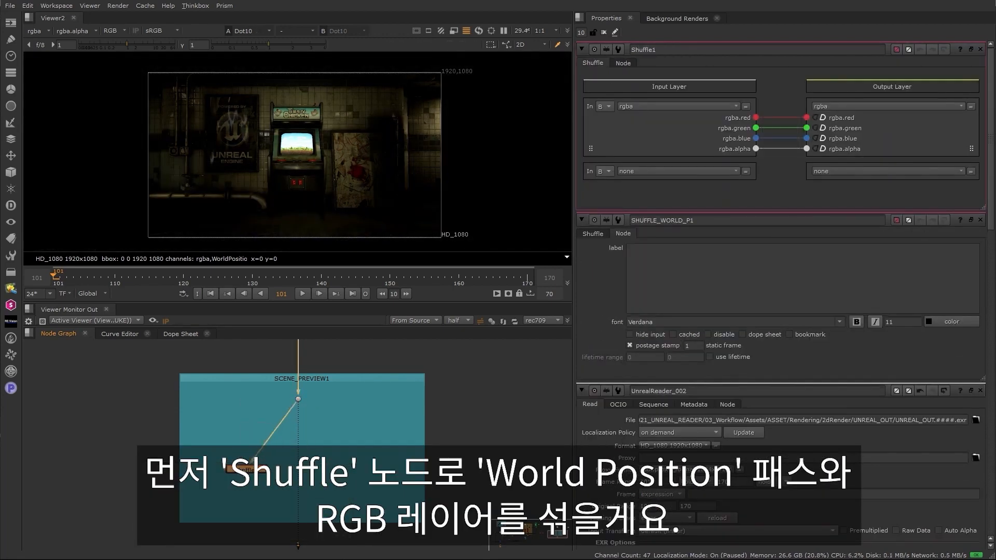
double_click(652, 50)
type("pos")
key("Return")
left_click(631, 108)
left_click(643, 213)
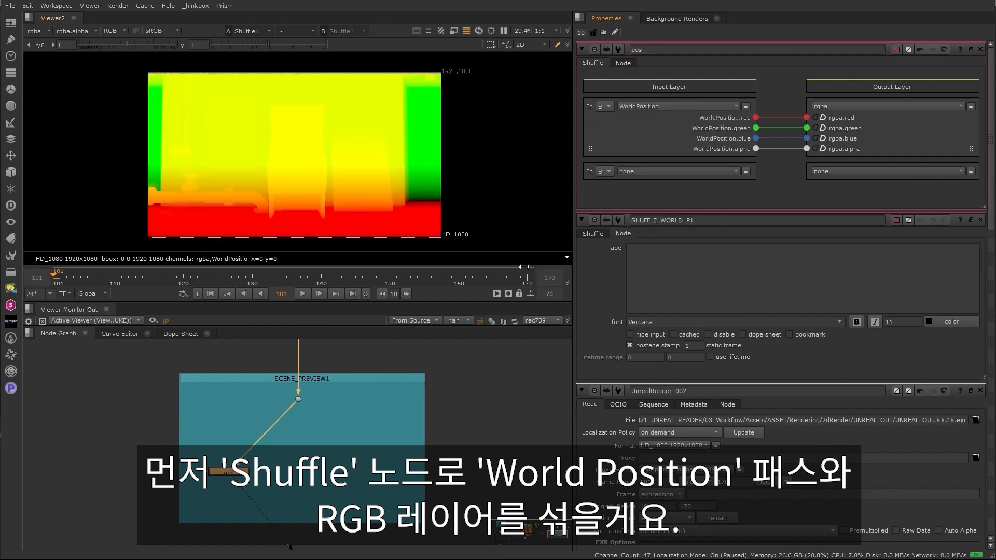
- Duplicate the pos Shuffle node, set the copy's input layer to rgba and rename it rgb
left_click(362, 470)
key("ctrl+v")
key("Return")
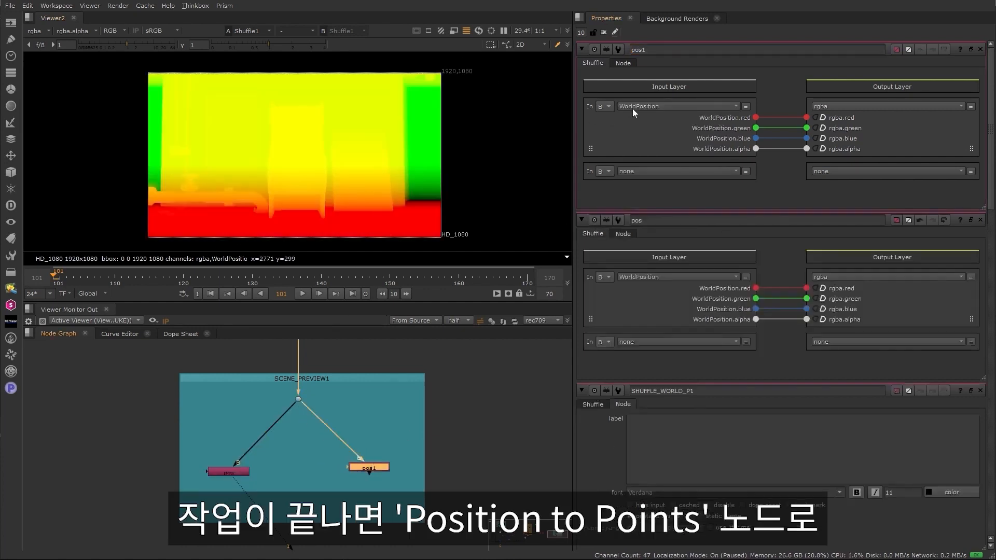
left_click(633, 107)
left_click(637, 128)
left_click_drag(657, 49, 517, 59)
type("rgb")
key("Return")
- Feed the rgb and pos shuffles into a new PositionToPoints node, set its point size to 0.01 and orbit the point cloud
left_click(294, 487)
key("Tab")
type("pos")
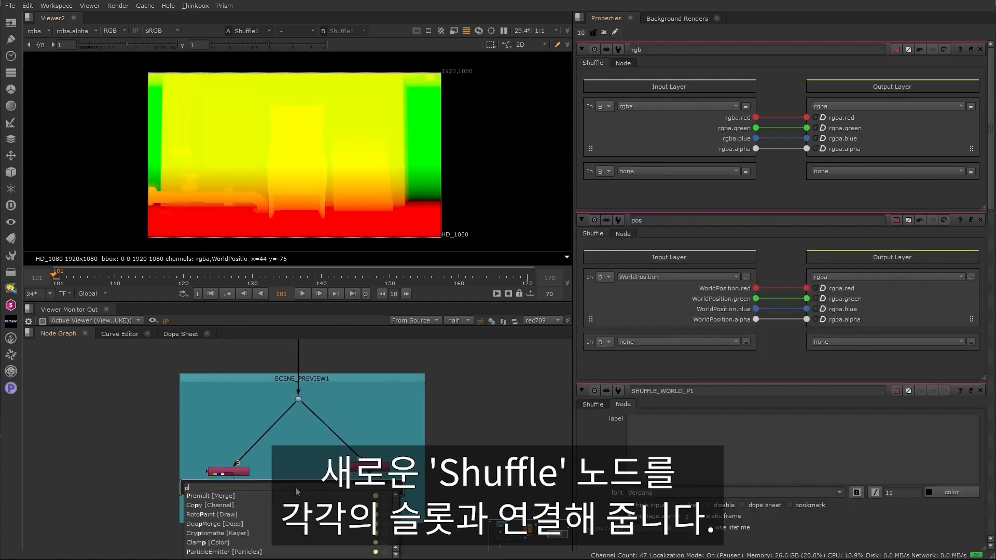
key("Return")
left_click_drag(294, 488, 296, 505)
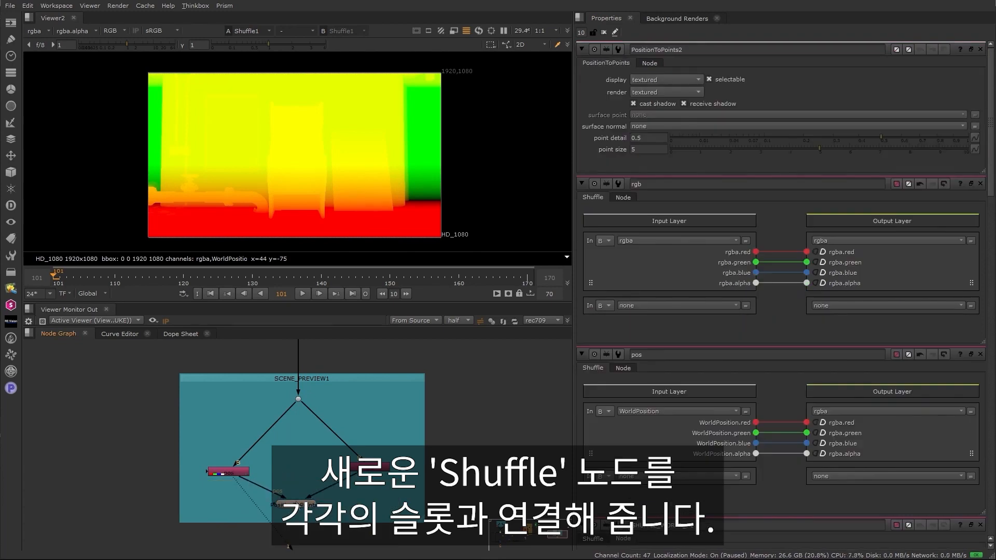
left_click_drag(639, 149, 597, 160)
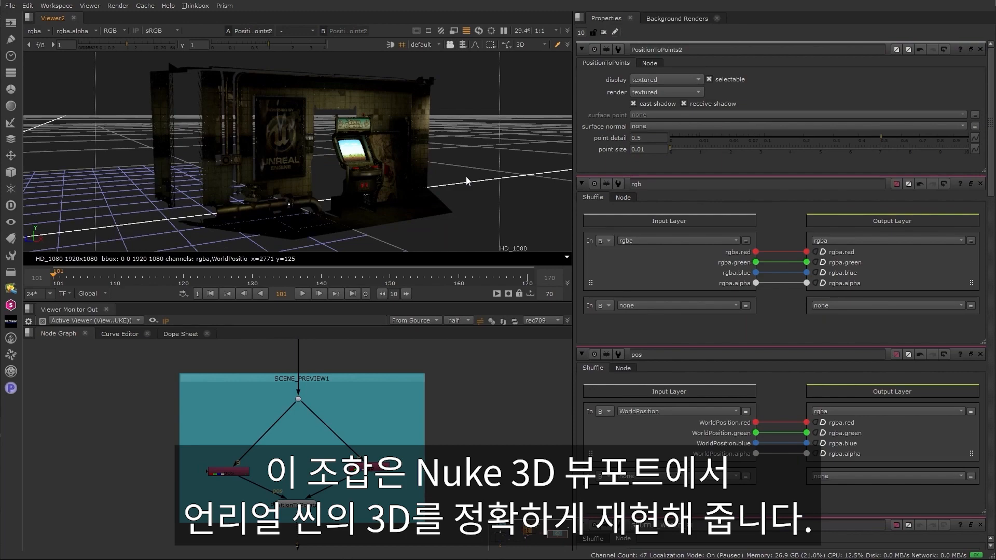
left_click_drag(468, 163, 311, 178, "ctrl")
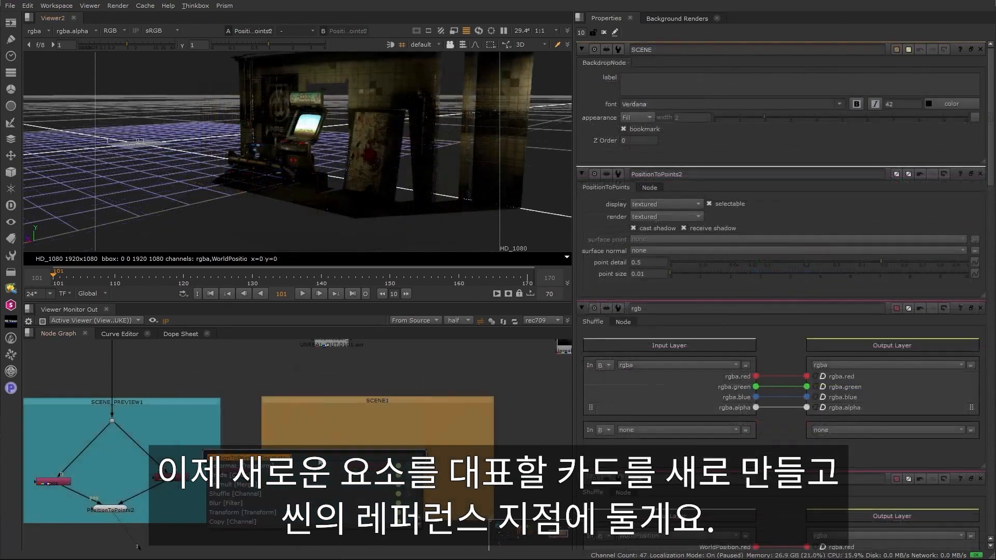
- Add a Card node in the SCENE1 backdrop and position it over the arcade cabinet's screen
type("card")
key("Return")
middle_click_drag(318, 461, 313, 498)
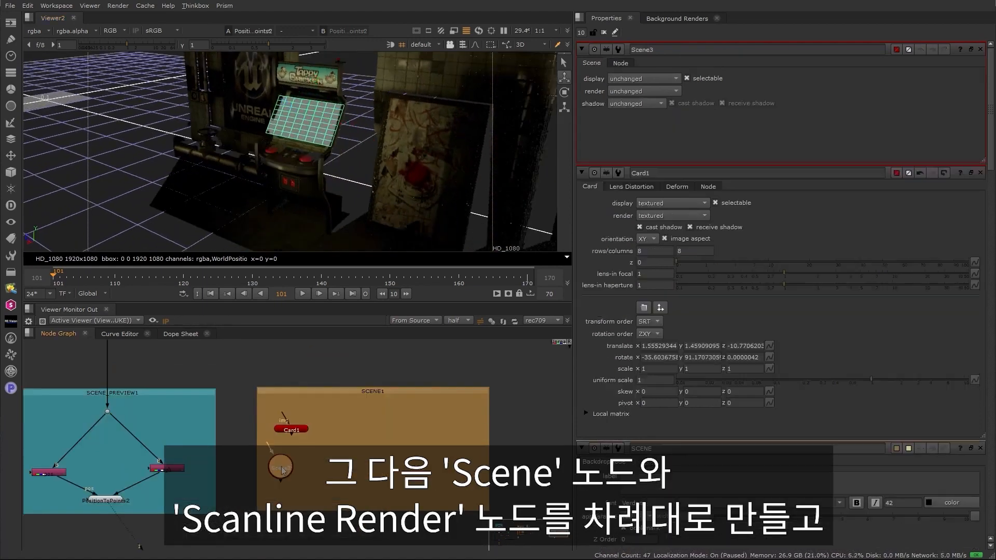
- Connect the Scene node to Card1 and link a new ScanlineRender node below the Scene node
left_click_drag(278, 441, 289, 429)
left_click_drag(267, 400, 329, 494)
left_click_drag(291, 467, 443, 463)
left_click(416, 488)
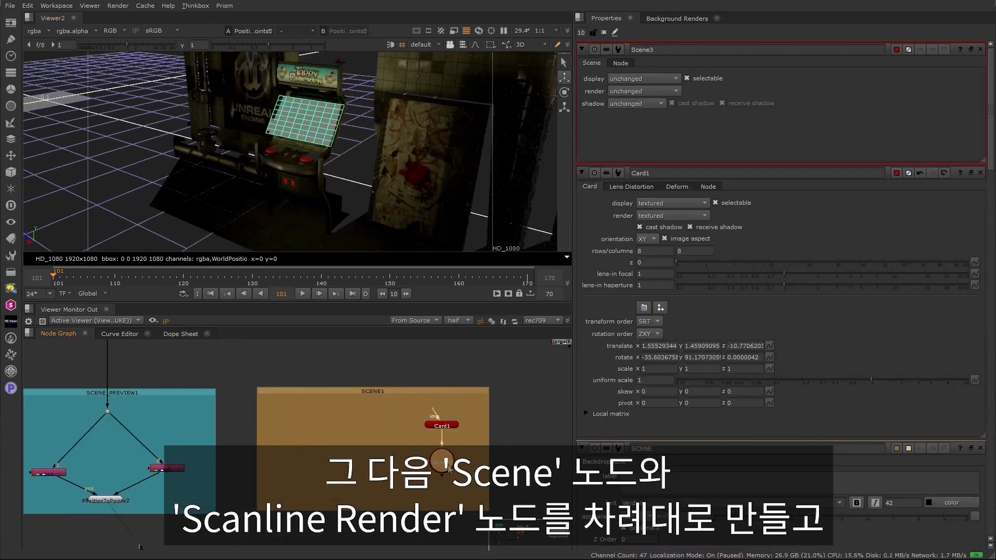
middle_click_drag(413, 496, 363, 485)
key("Tab")
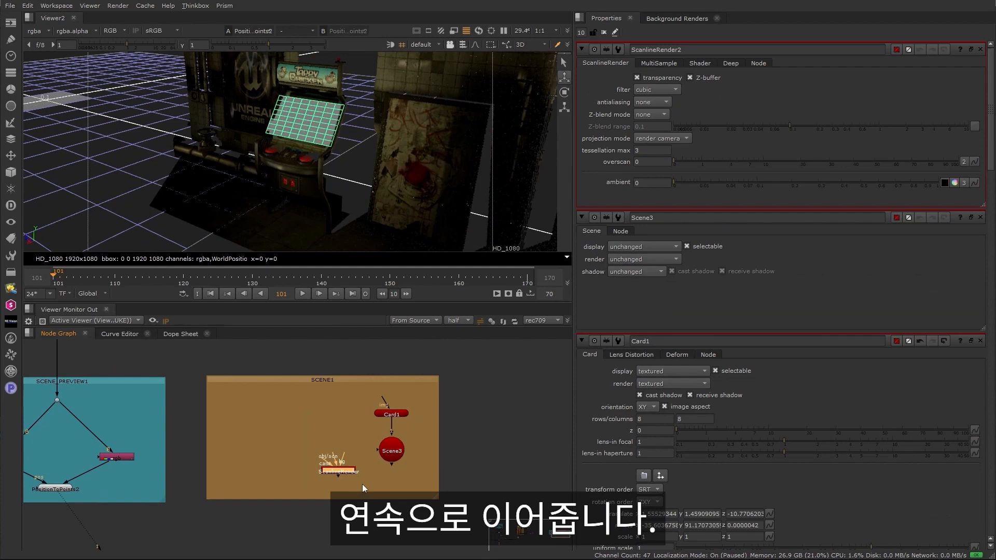
left_click_drag(335, 469, 390, 485)
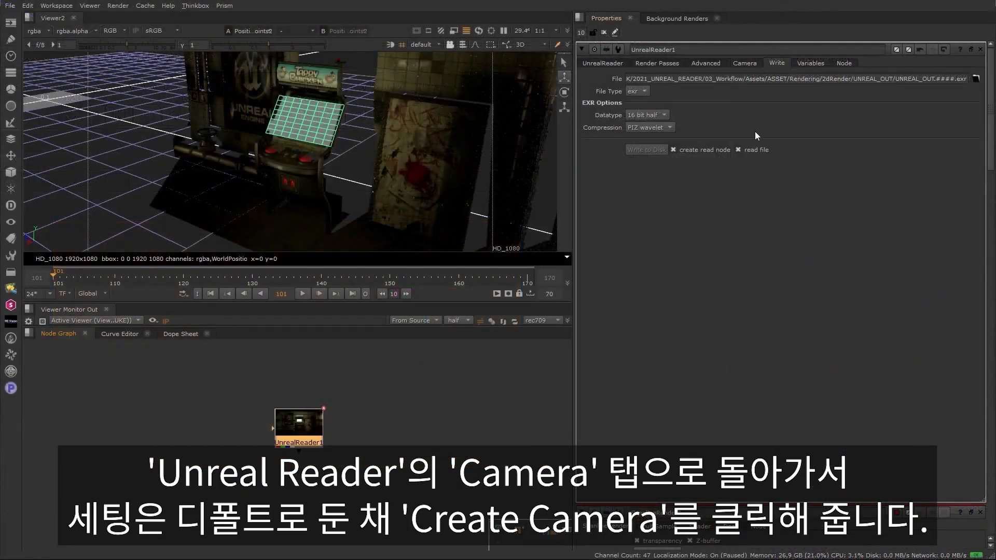
- Create a linked camera from the UnrealReader's camera data and place it beside the ScanlineRender as its camera input
left_click(747, 63)
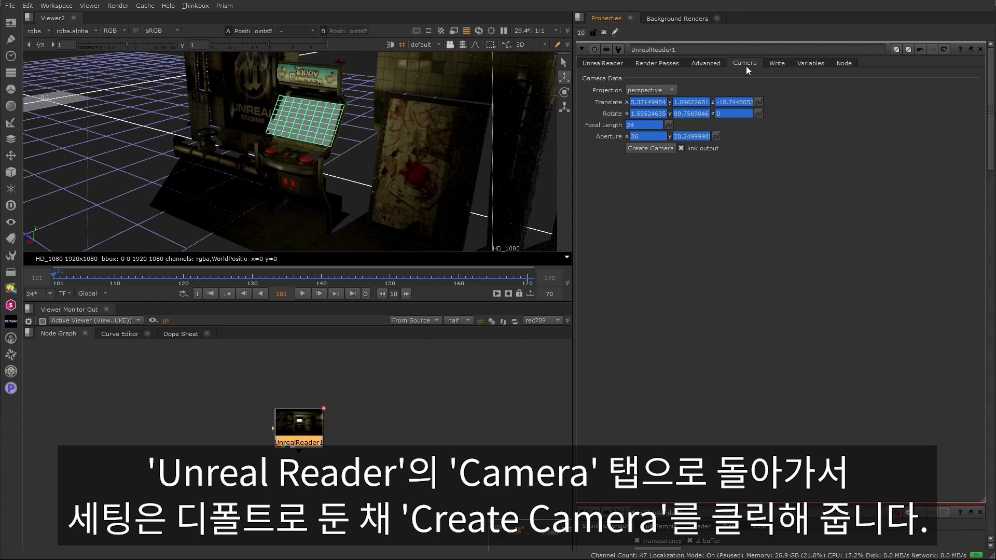
left_click(654, 148)
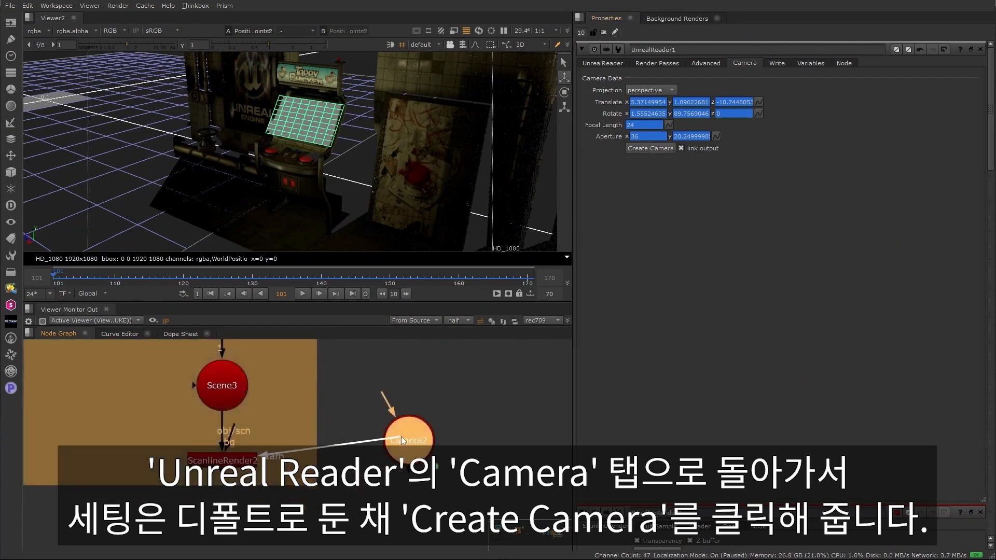
left_click_drag(403, 442, 422, 466)
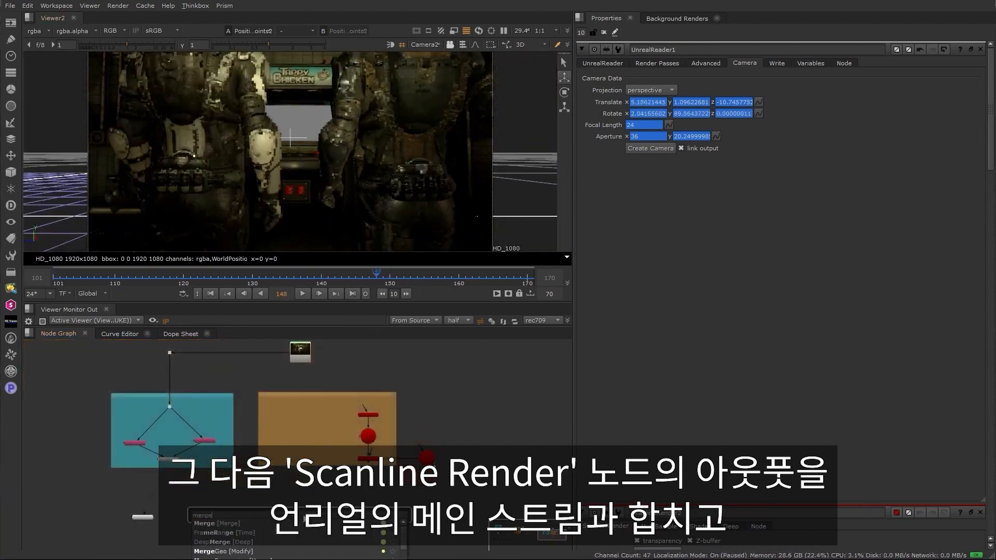
- Merge the ScanlineRender output over the UnrealReader stream with a new Merge node and play back the composite
left_click_drag(304, 518, 296, 520)
scroll(292, 521, "up", 3)
middle_click_drag(292, 522, 285, 544)
left_click_drag(289, 531, 384, 462)
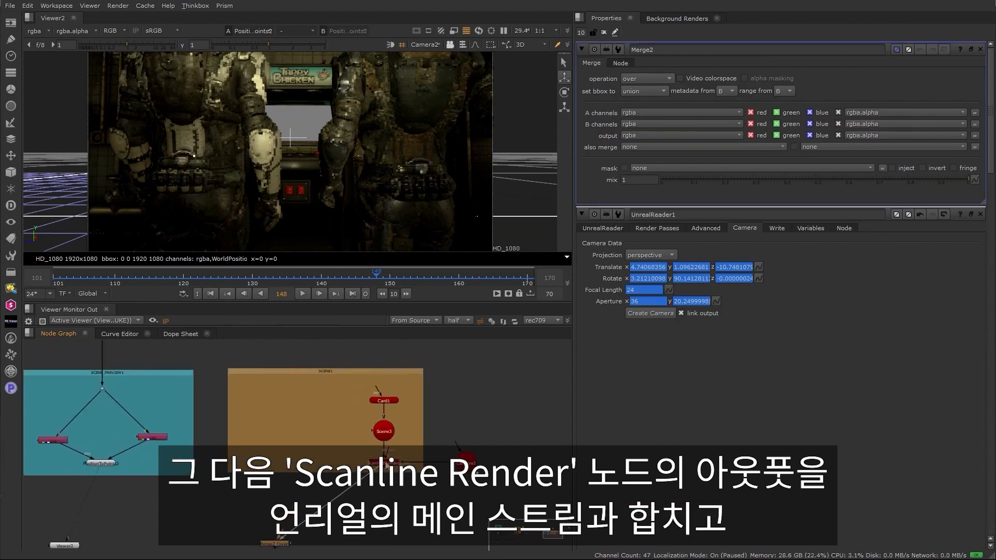
scroll(308, 530, "down", 3)
middle_click_drag(258, 516, 309, 531)
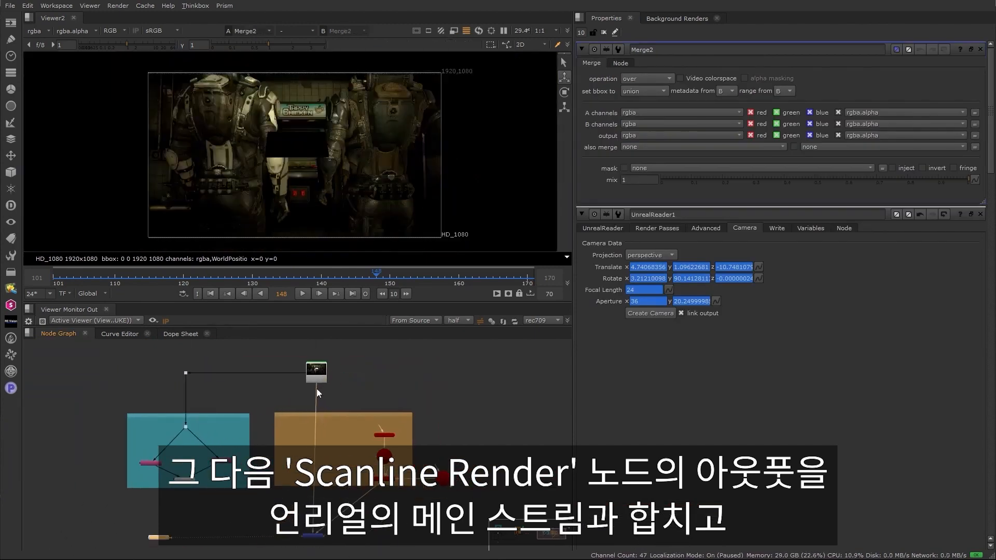
key("l")
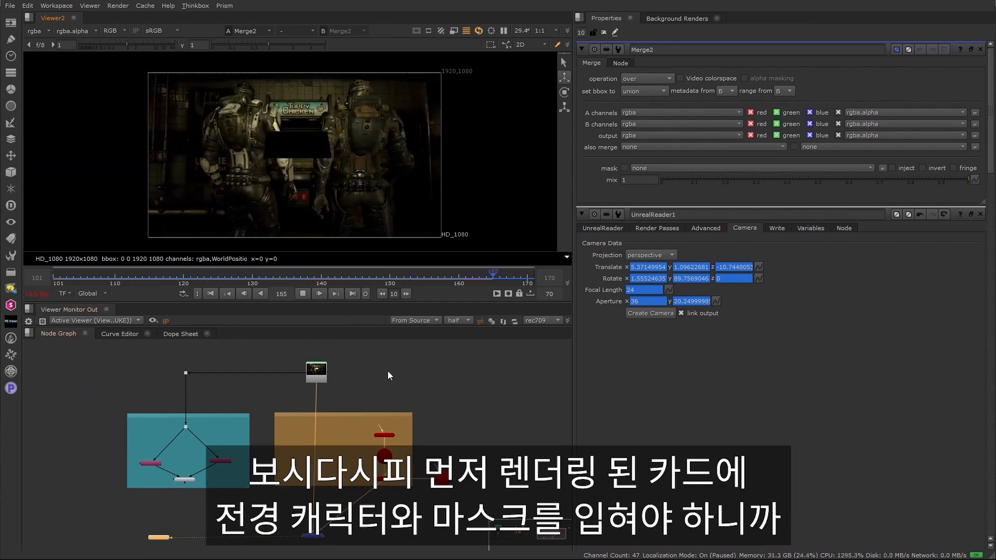
left_click(305, 294)
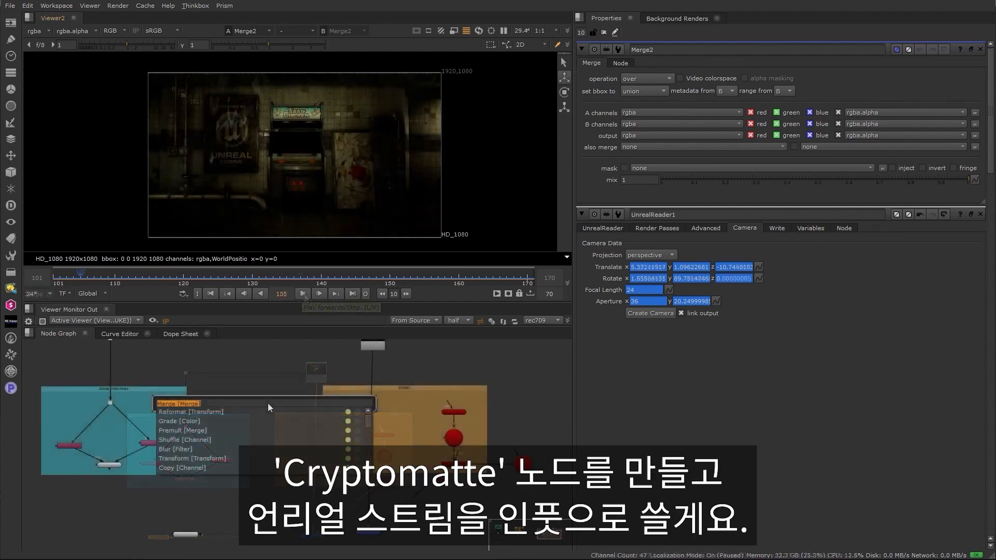
- Add a Cryptomatte node fed by the UnrealReader, view it and scrub to frame 142
type("crypto")
key("Return")
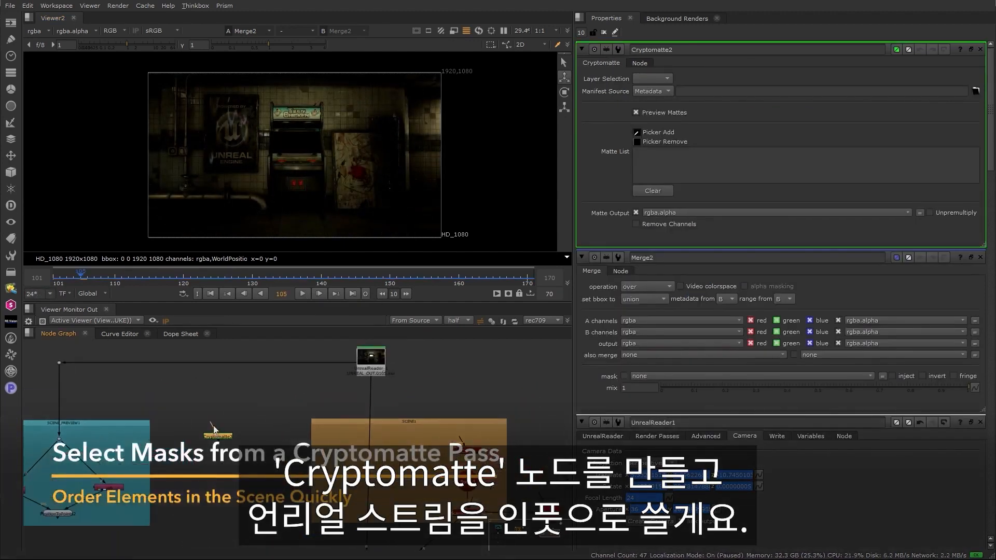
left_click_drag(358, 372, 372, 369)
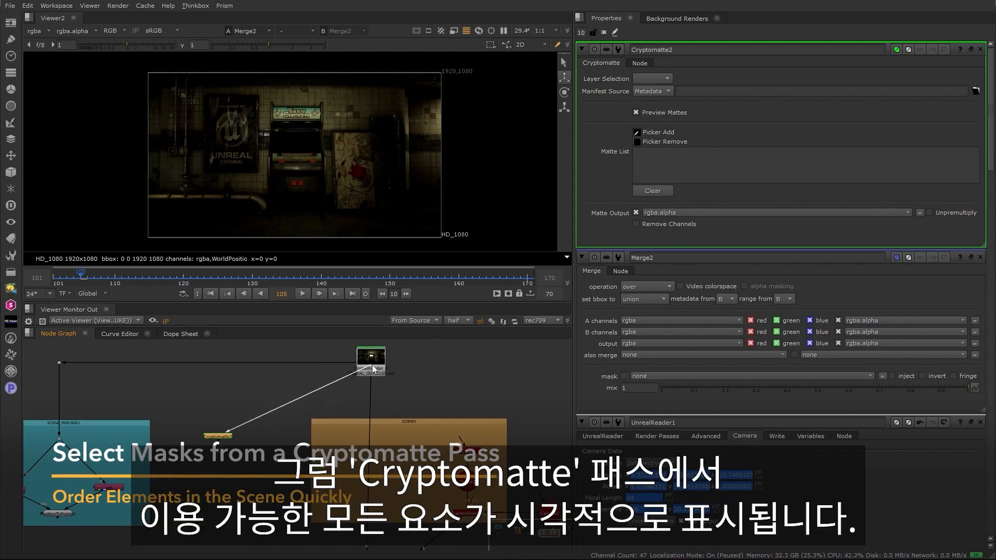
left_click(228, 440)
key("1")
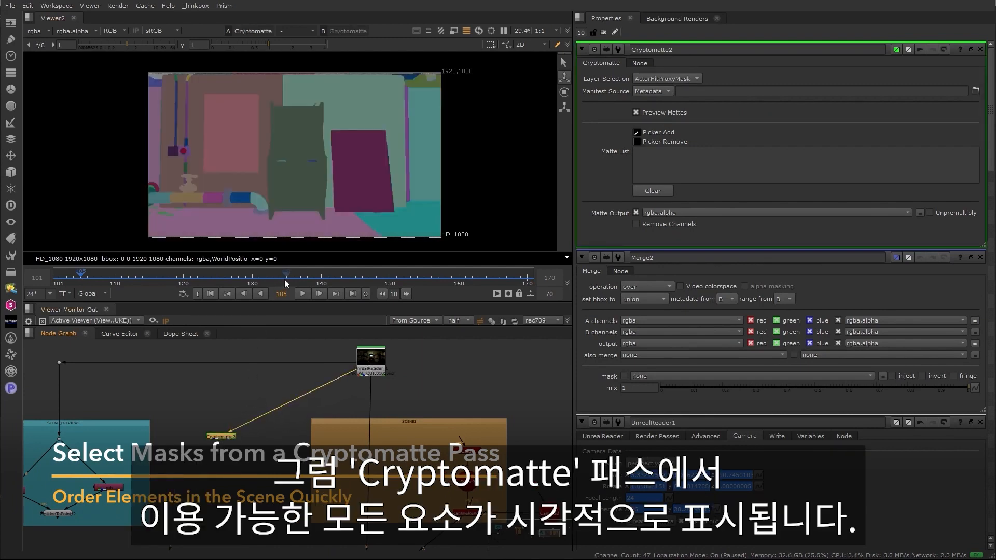
left_click_drag(284, 284, 335, 282)
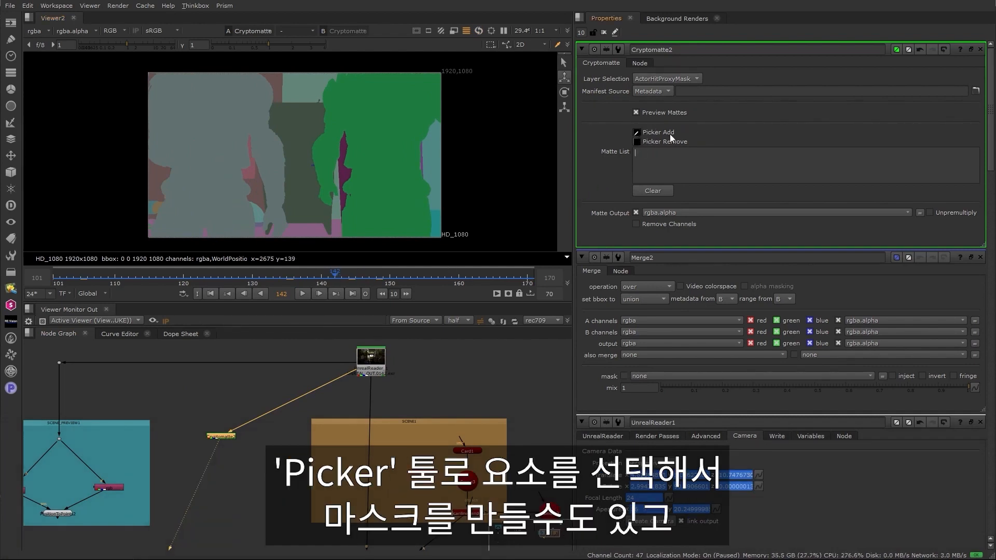
- Set the Cryptomatte's matte list to Trooper* and connect its output to the Merge node's mask input
left_click(658, 163)
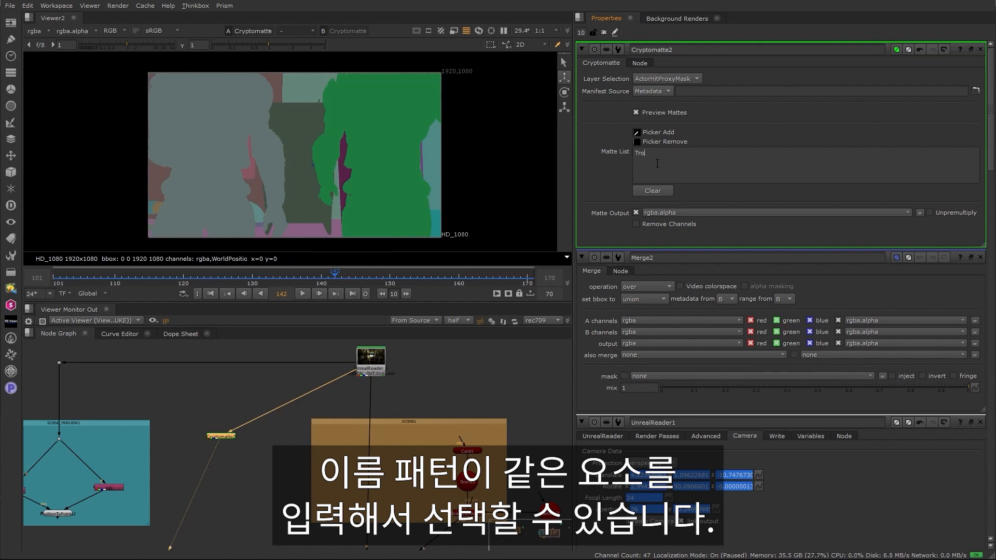
type("Trooper*")
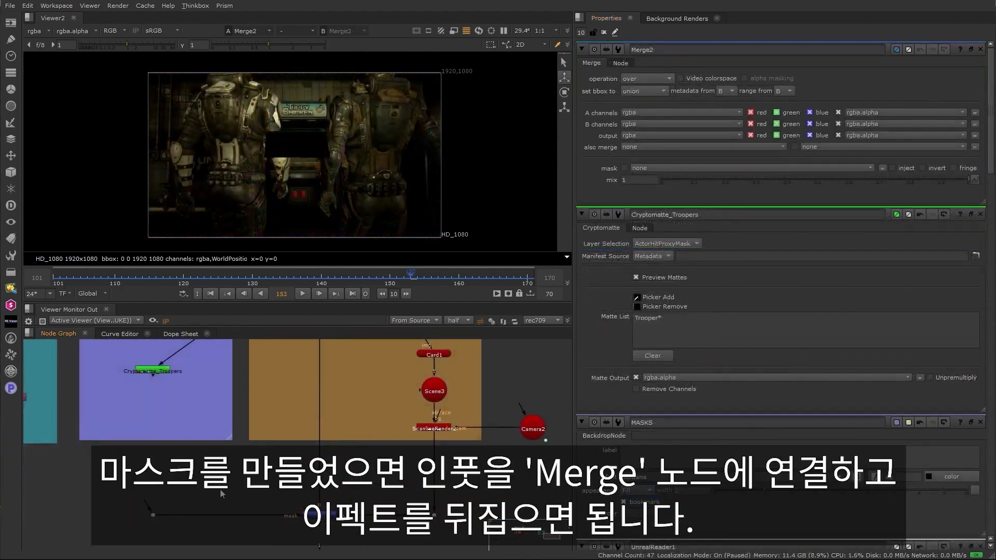
left_click(309, 515)
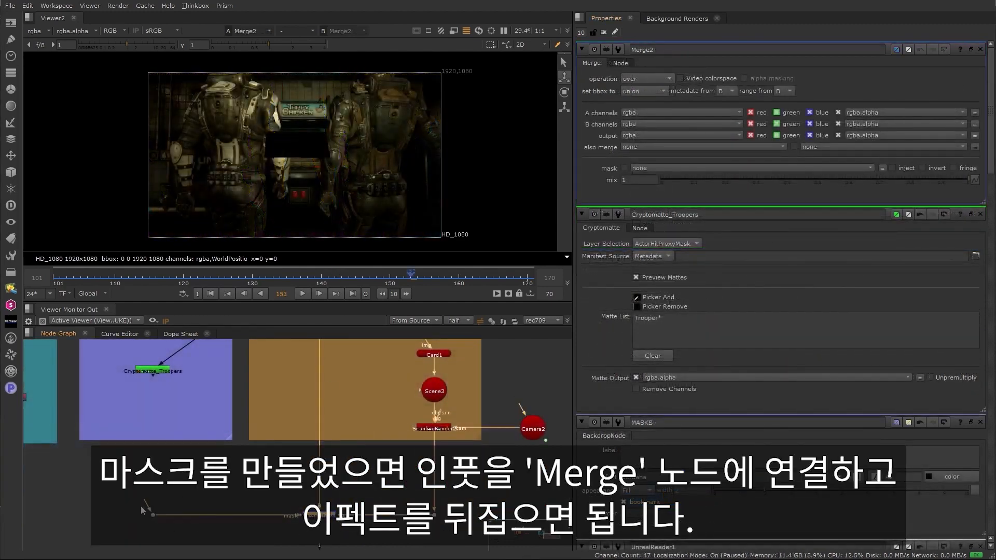
left_click_drag(158, 372, 158, 372)
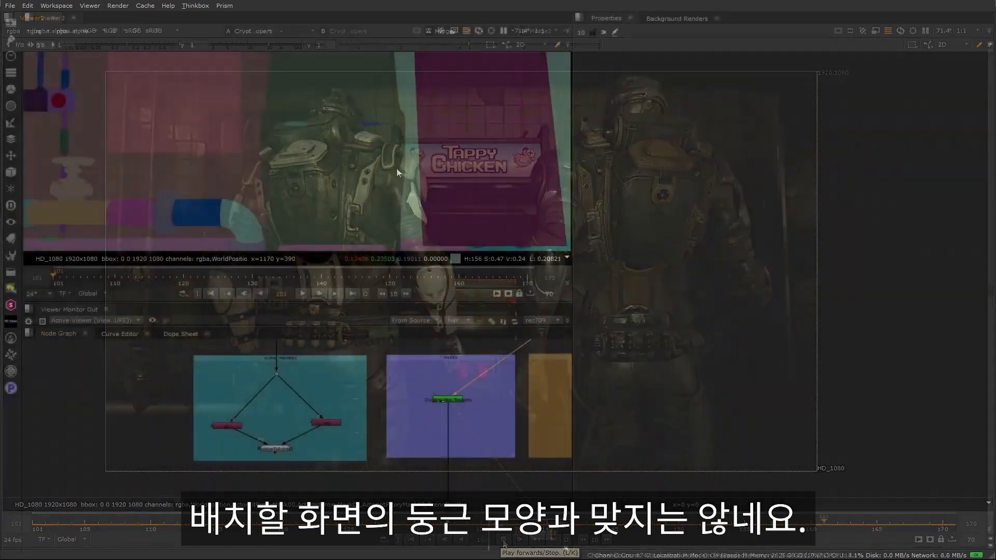
scroll(382, 186, "down", 3)
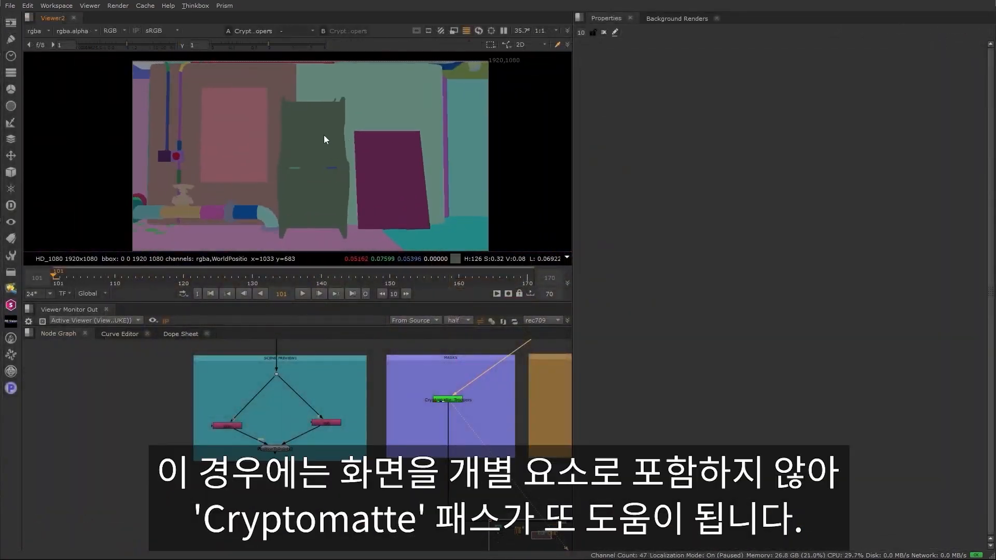
middle_click_drag(311, 138, 304, 135)
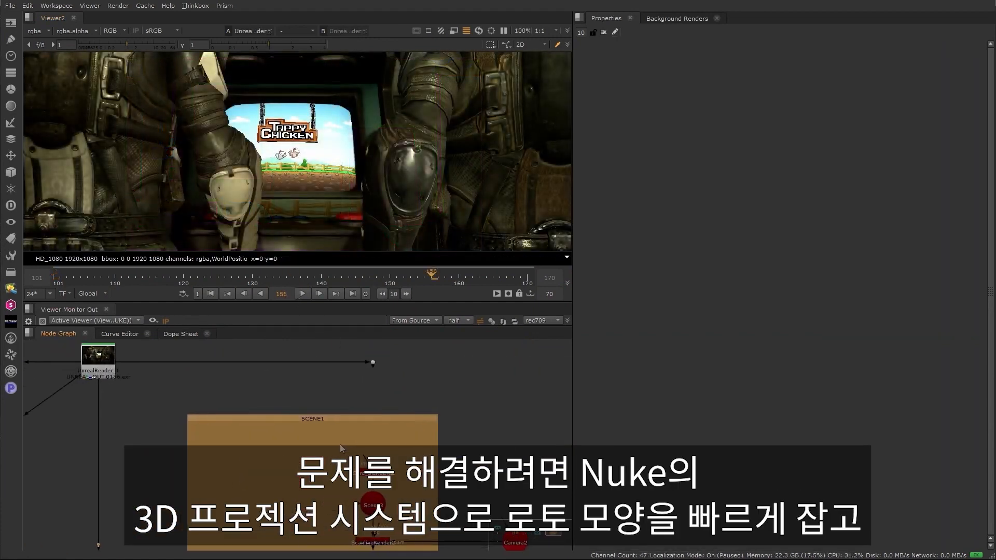
- Add a RotoPaint node in the SCENE1 backdrop and connect a new Project3D node between it and the Card
key("Tab")
type("roto")
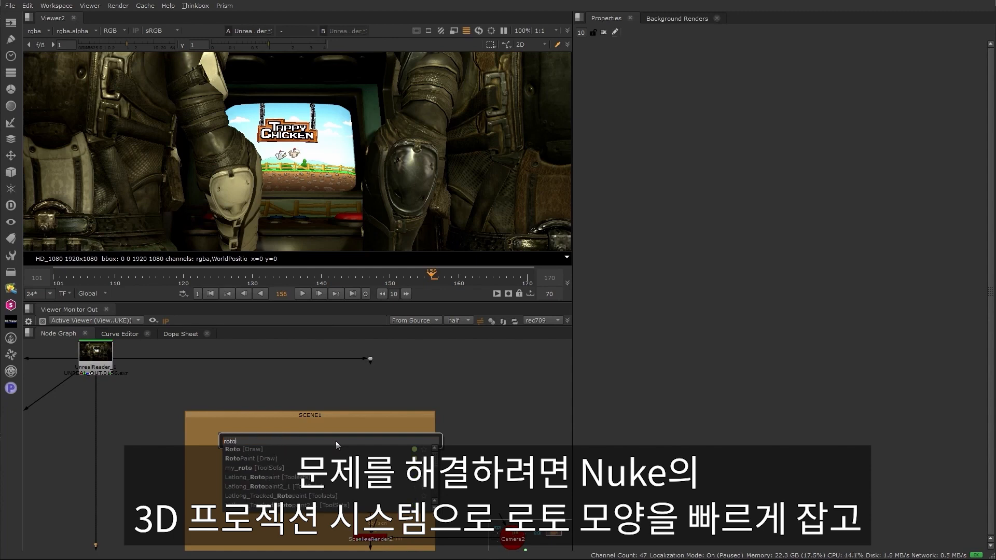
key("Return")
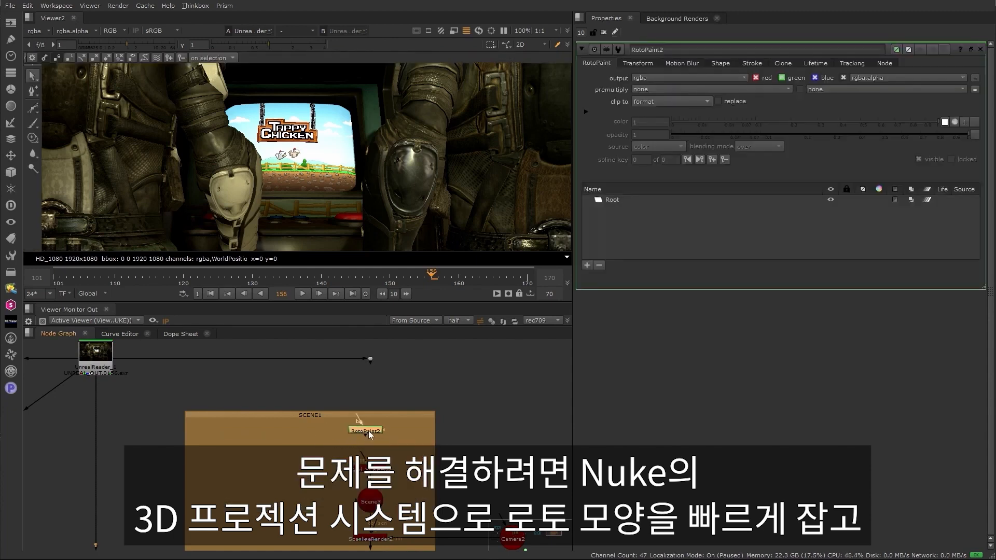
left_click_drag(370, 430, 372, 428)
left_click(335, 450)
key("Tab")
type("pro")
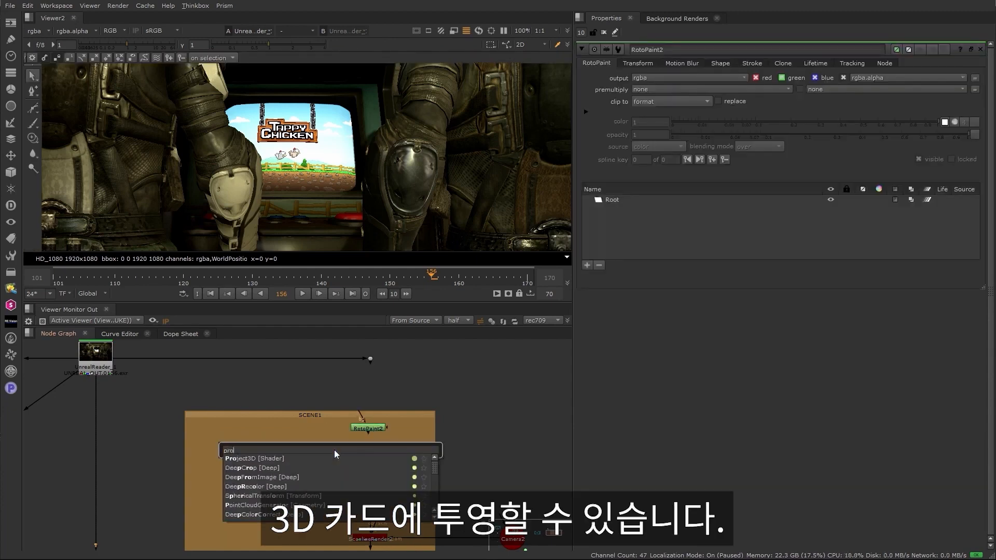
key("Return")
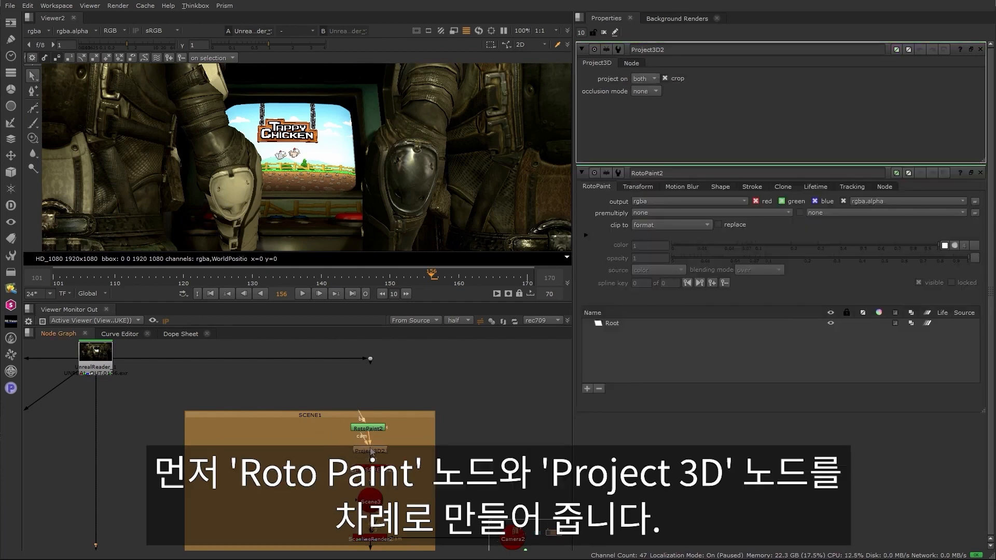
- Add a FrameHold node above Camera2 and use it as the camera input of the Project3D node
left_click(497, 460)
key("Tab")
type("fra")
key("Return")
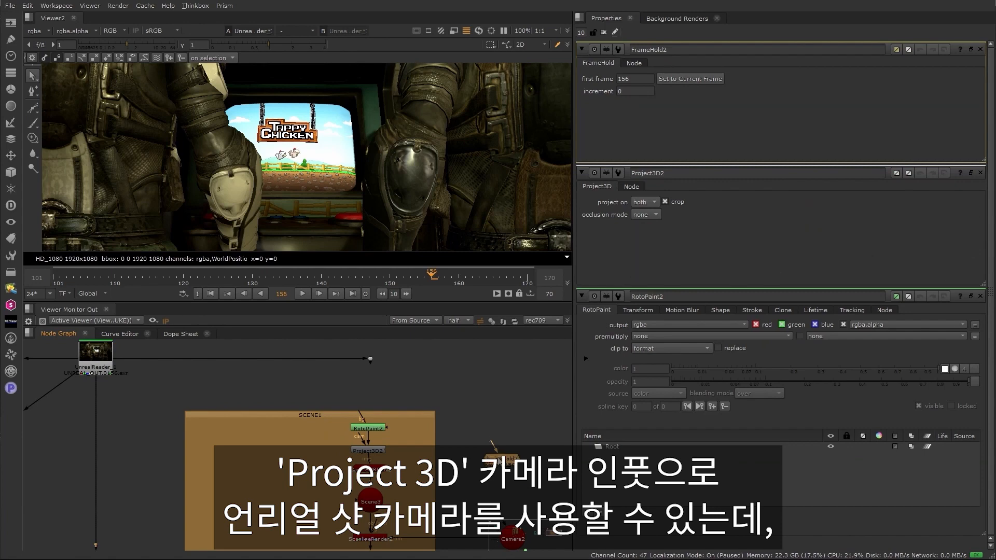
left_click_drag(499, 460, 502, 452)
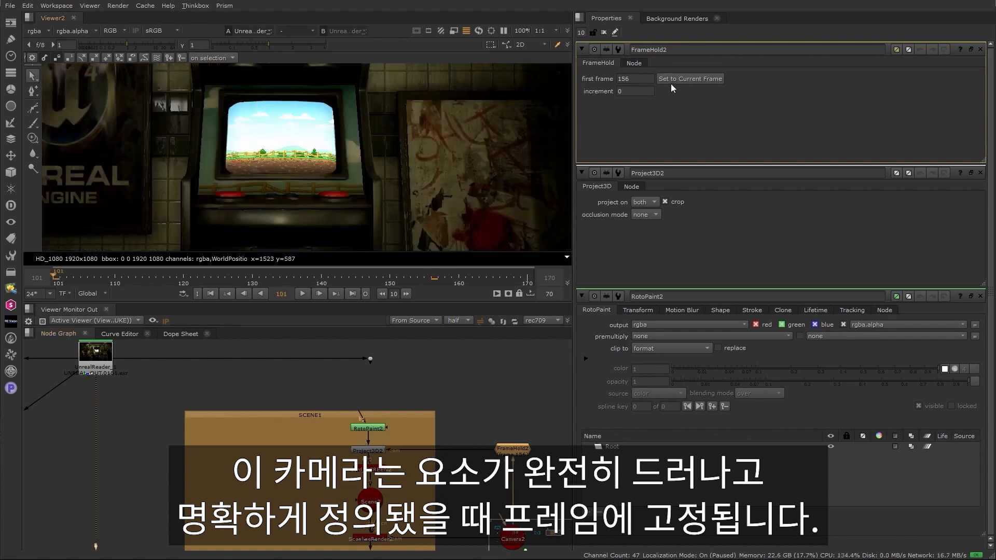
- Set the FrameHold's first frame to 101 and connect the RotoPaint's background input to the UnrealReader output, viewing the RotoPaint
left_click(671, 82)
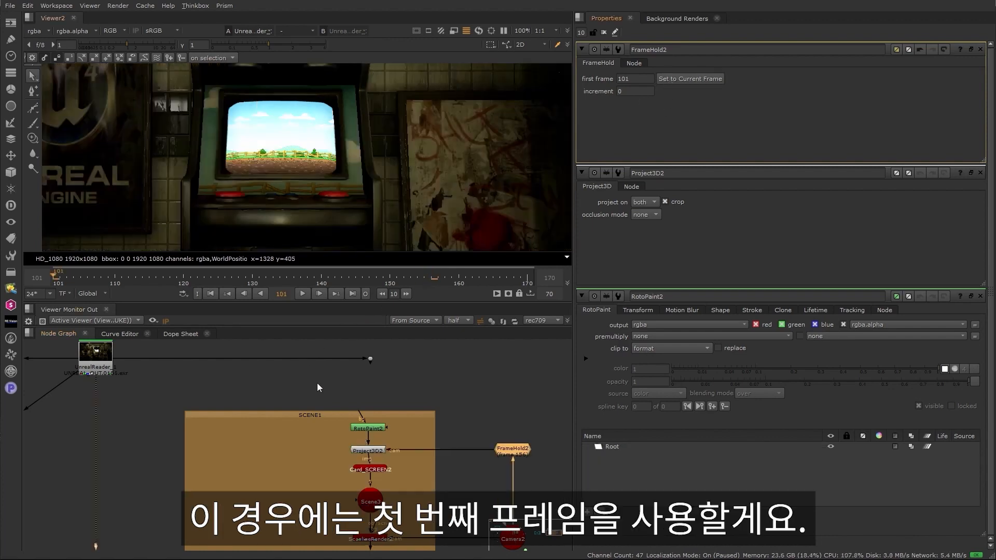
left_click_drag(354, 408, 371, 358)
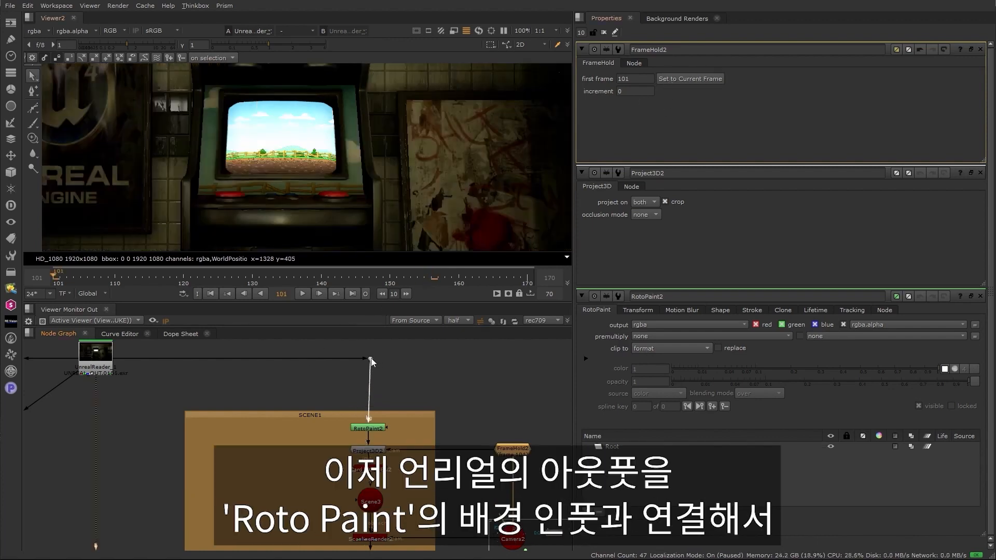
left_click_drag(370, 428, 371, 429)
key("1")
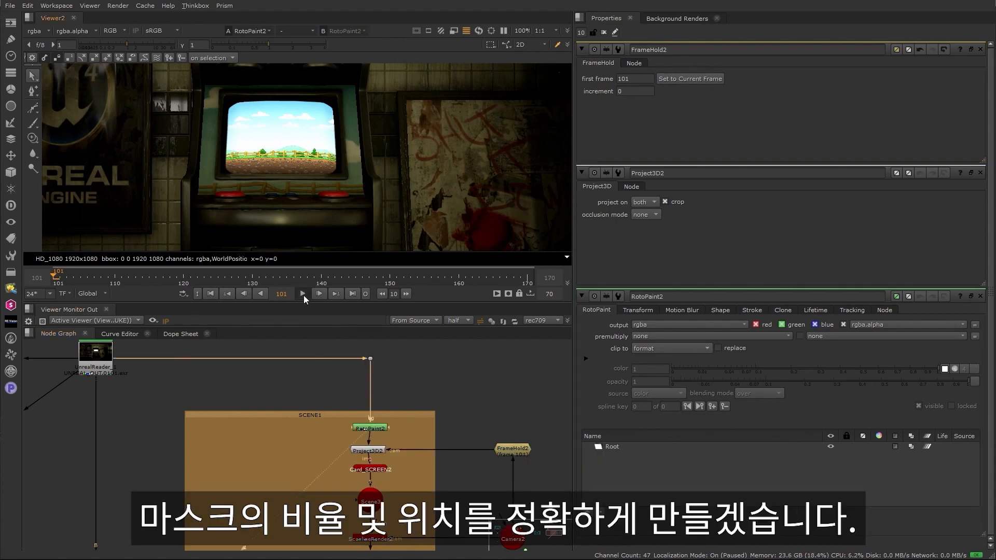
left_click(292, 381)
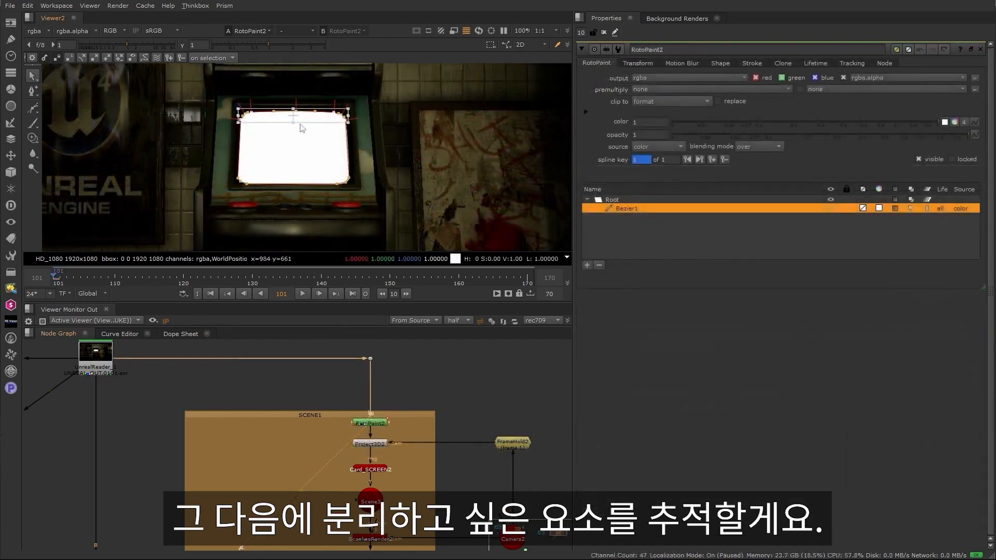
- View the ScanlineRender output and enable replace on the RotoPaint node to remove the background pixels around the screen shape
middle_click_drag(413, 435, 452, 336)
left_click(412, 442)
key("1")
middle_click_drag(365, 398, 305, 480)
left_click(349, 404)
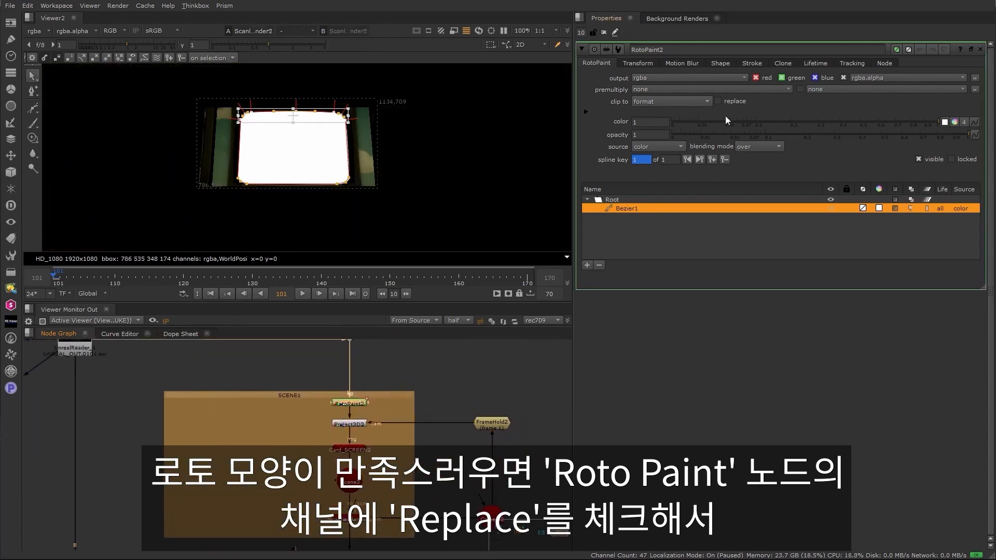
left_click(718, 101)
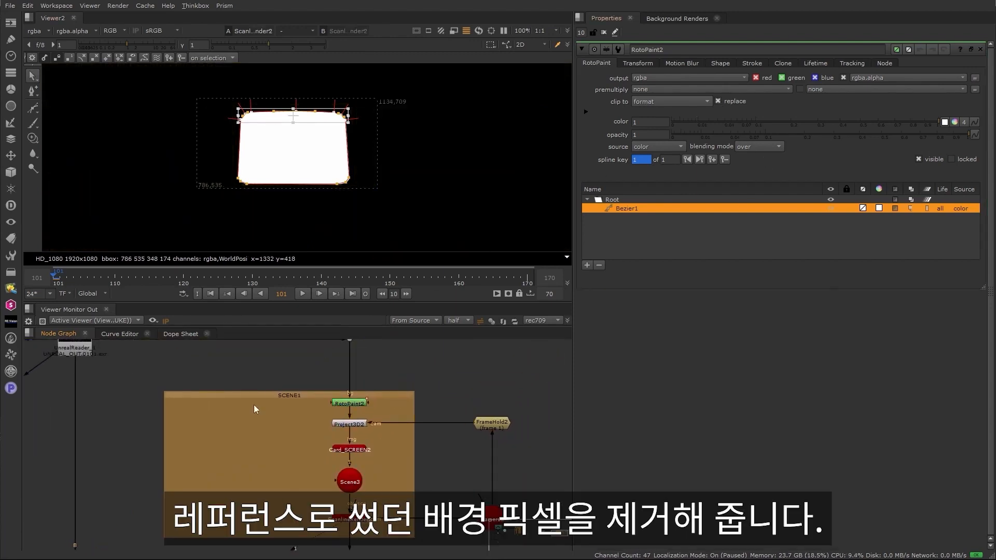
- View the Merge result with all node properties closed and play the shot to check the projected mask
middle_click_drag(77, 547, 264, 431)
left_click(274, 489)
key("1")
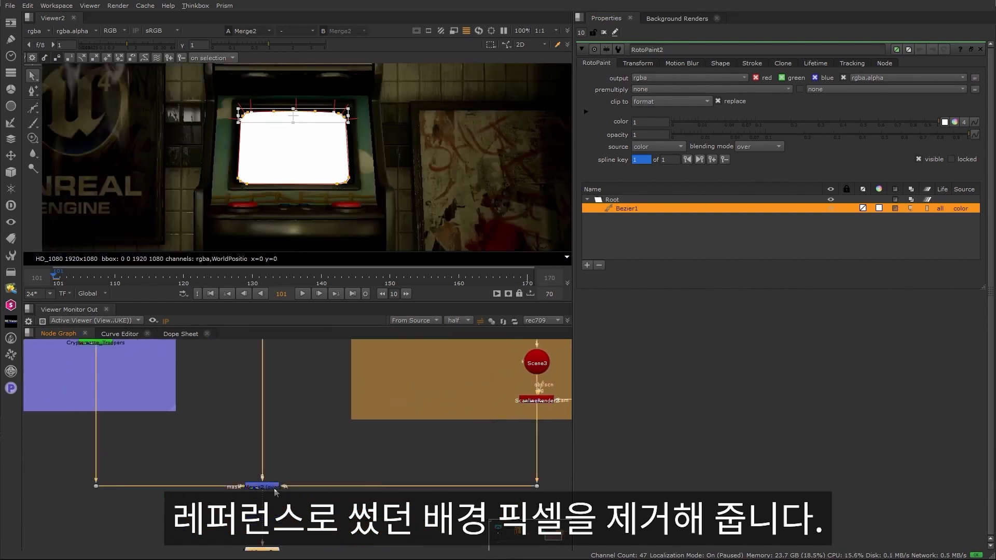
left_click(603, 33)
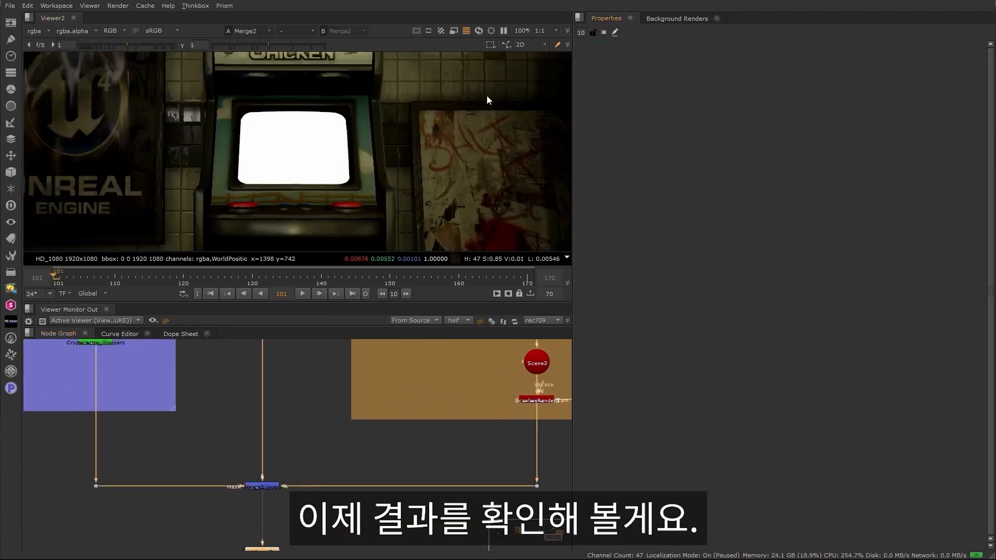
left_click(301, 294)
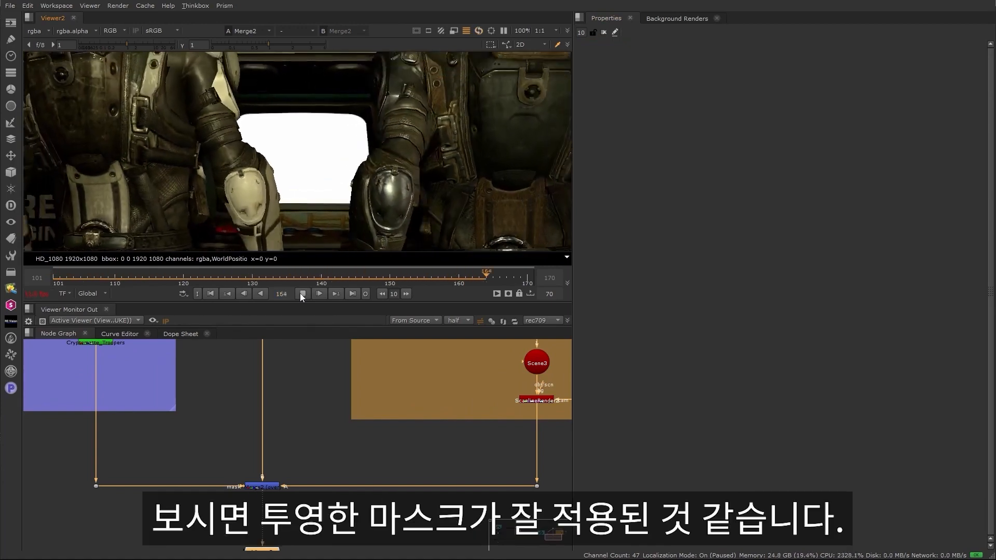
left_click(301, 294)
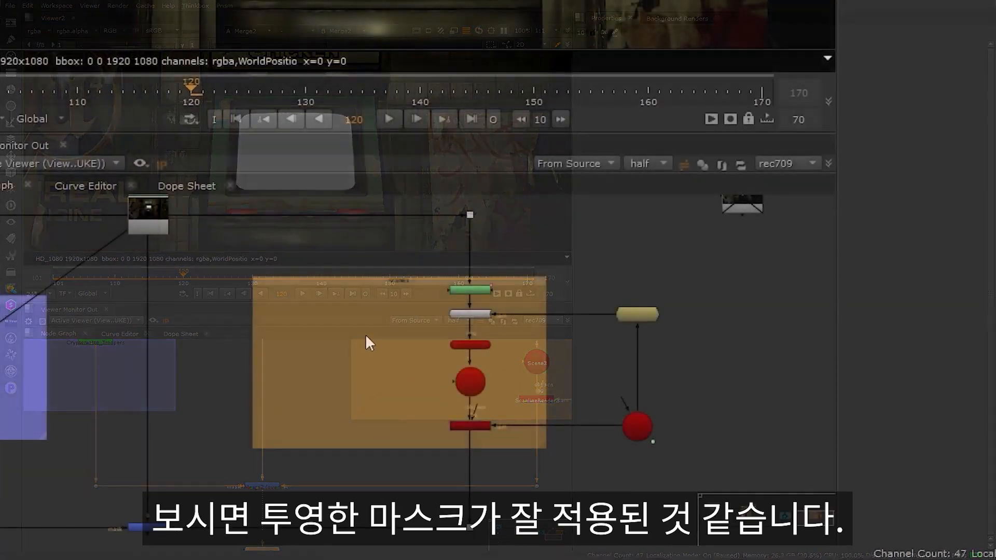
- Paste a duplicate of the 3D card setup inside the SCENE1 backdrop and connect the hologram footage's Transform node to its Card
left_click(299, 358)
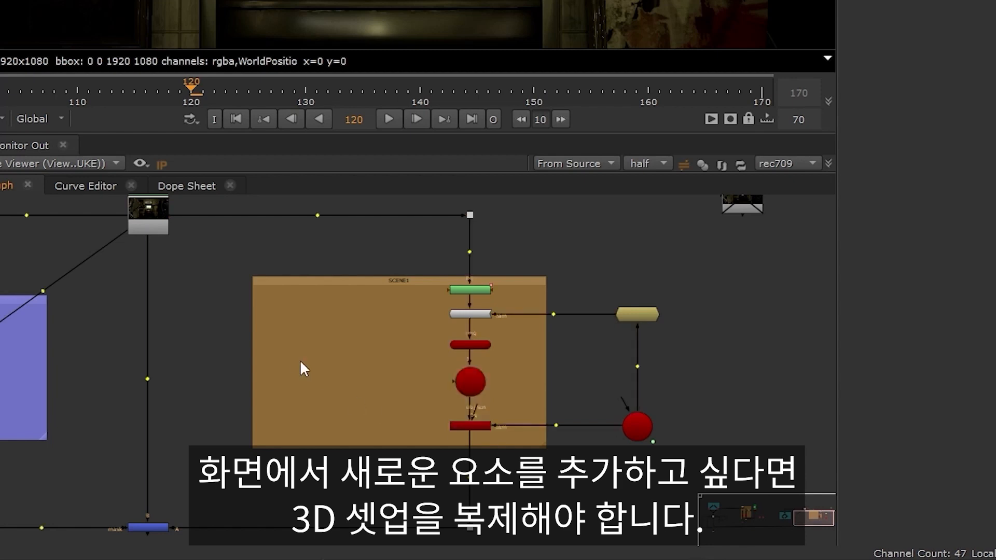
key("ctrl+v")
left_click_drag(307, 363, 368, 312)
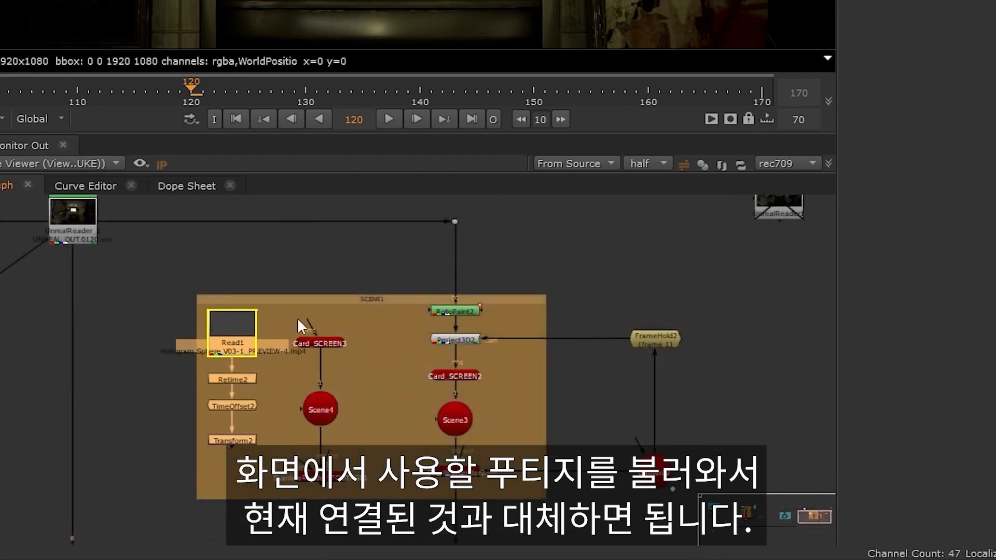
left_click_drag(226, 447, 227, 443)
left_click(185, 473)
middle_click_drag(238, 488, 260, 391)
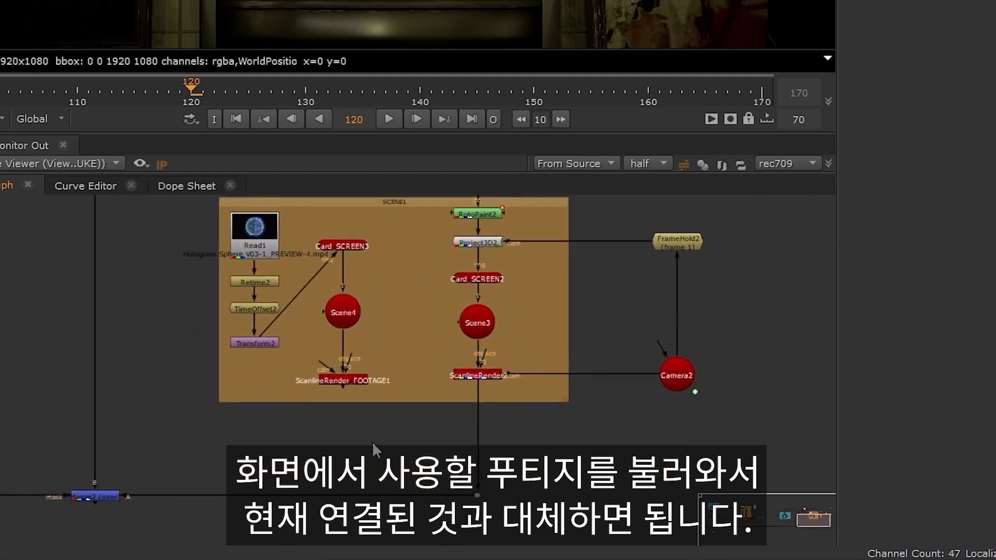
- Add a Copy node, connect an input to ScanlineRender_FOOTAGE1 and insert it into the projected mask's pipe below ScanlineRender2
key("Tab")
type("cop")
key("Return")
left_click_drag(397, 451, 426, 451)
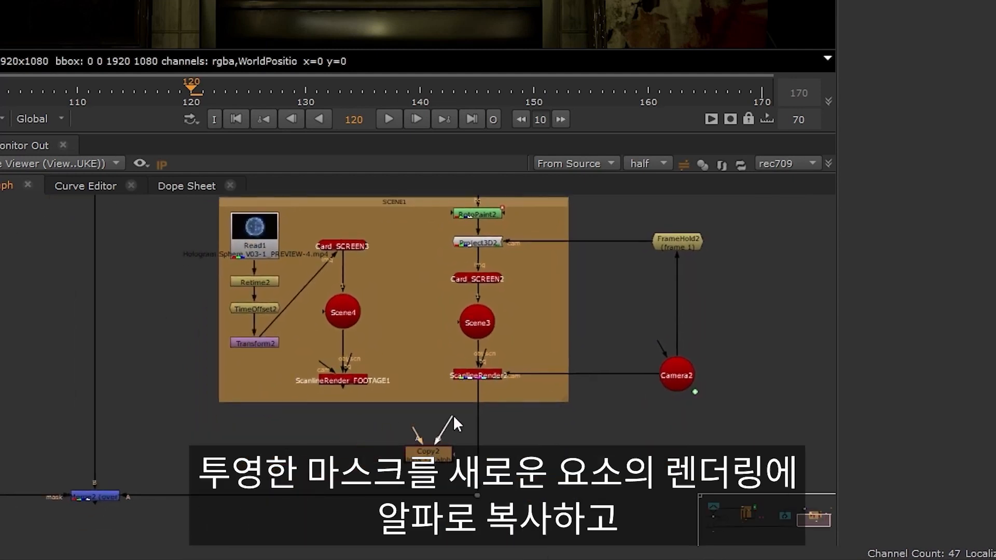
left_click_drag(406, 414, 343, 380)
left_click_drag(449, 418, 435, 452)
left_click_drag(435, 453, 484, 437)
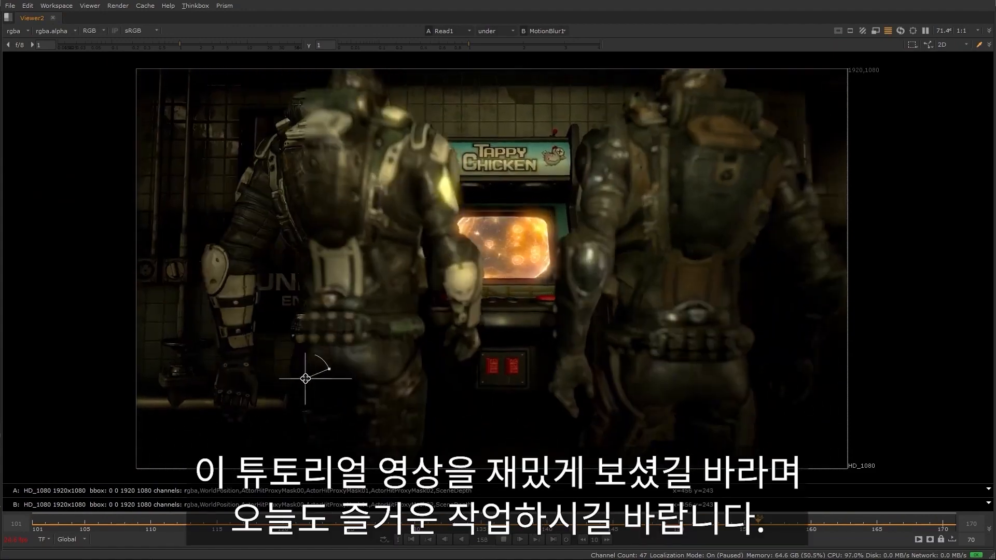
- Stop the playback of the finished composite
left_click(456, 538)
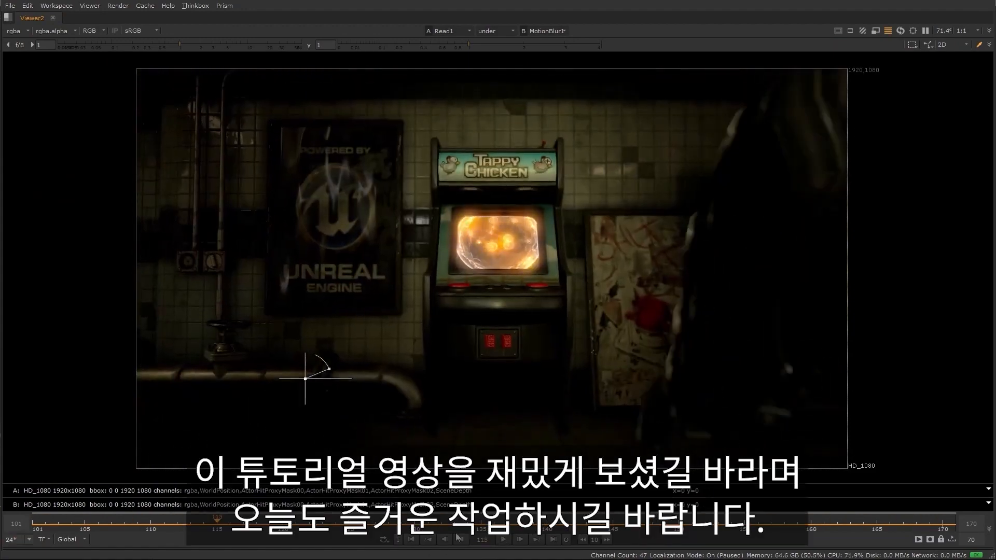